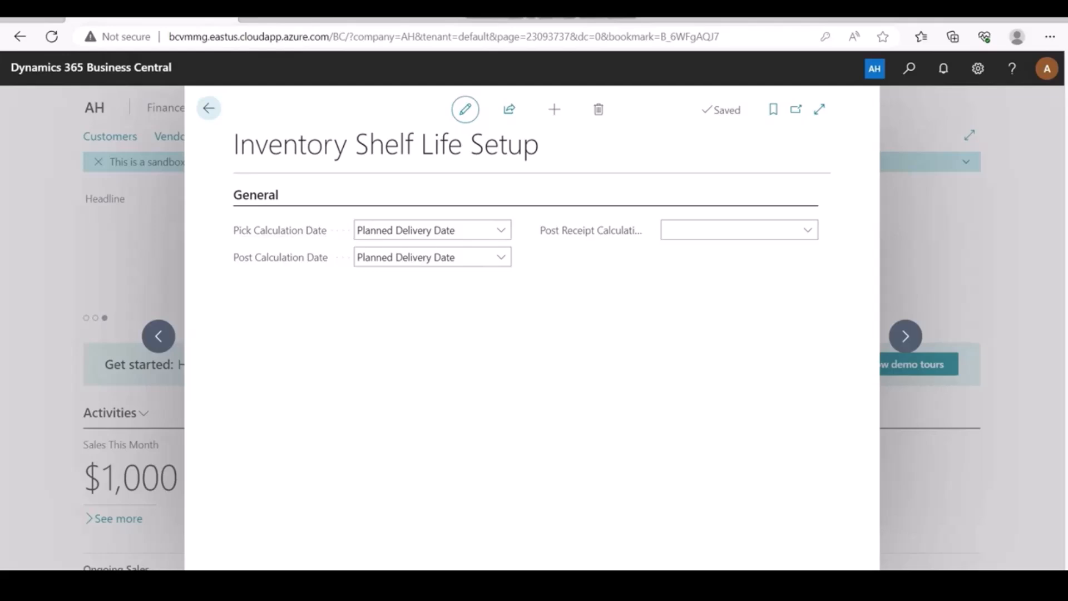
Review the Pick and Post Calculation Date options, leave both on Planned Delivery Date, and close the setup.
{"action": "left_click", "coordinate": [500, 230]}
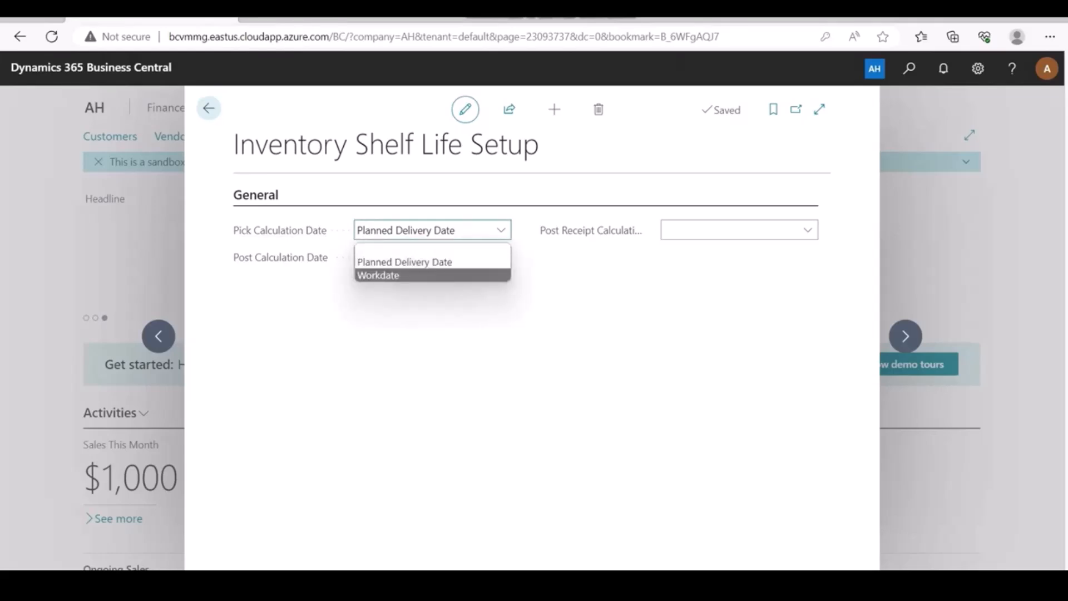
{"action": "key", "text": "Escape"}
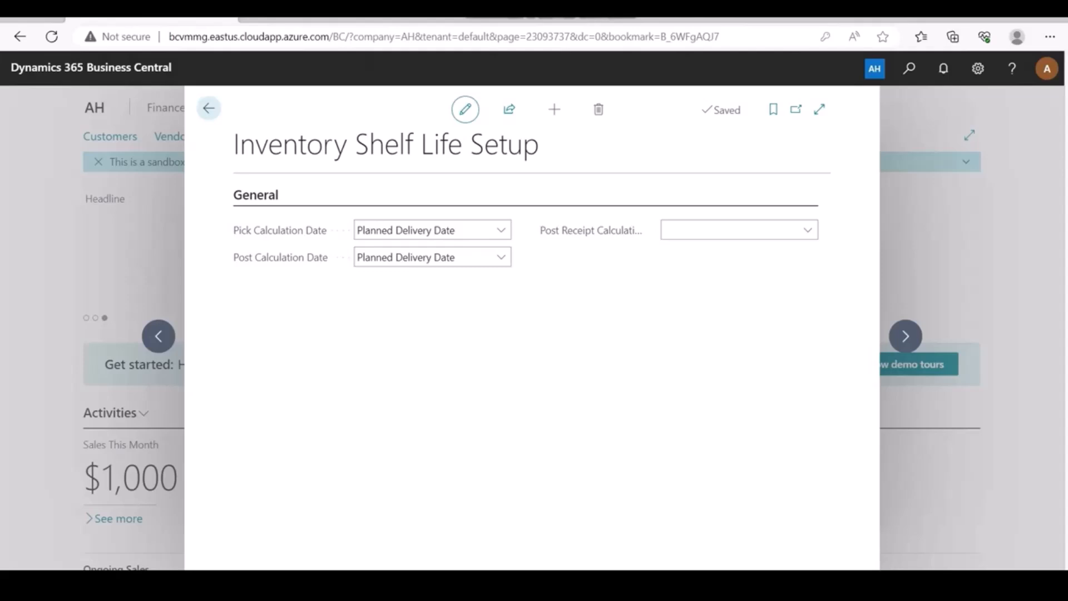
{"action": "left_click", "coordinate": [501, 257]}
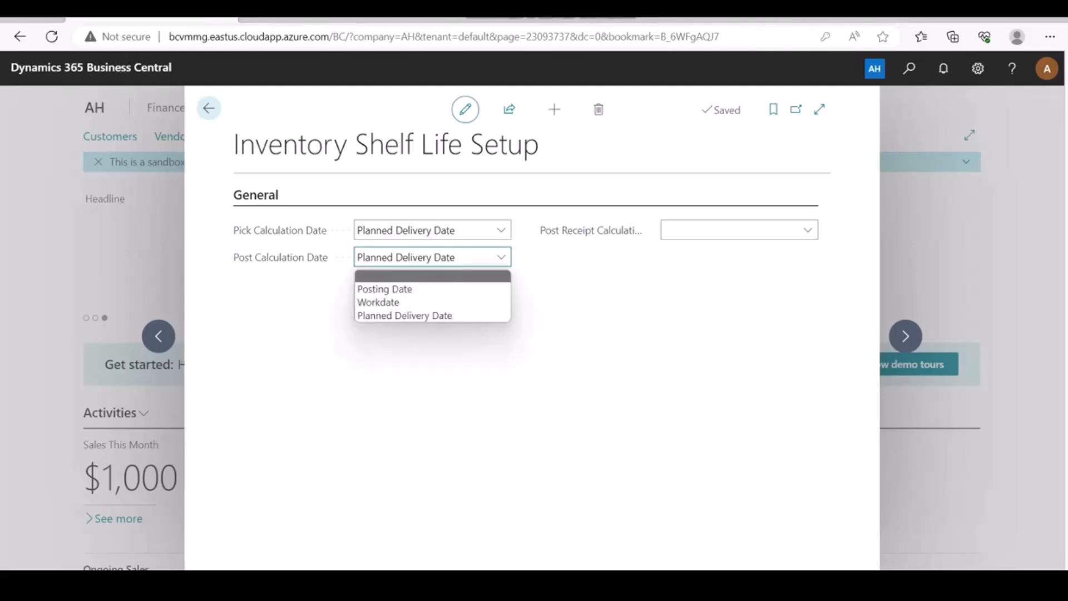
{"action": "left_click", "coordinate": [522, 334]}
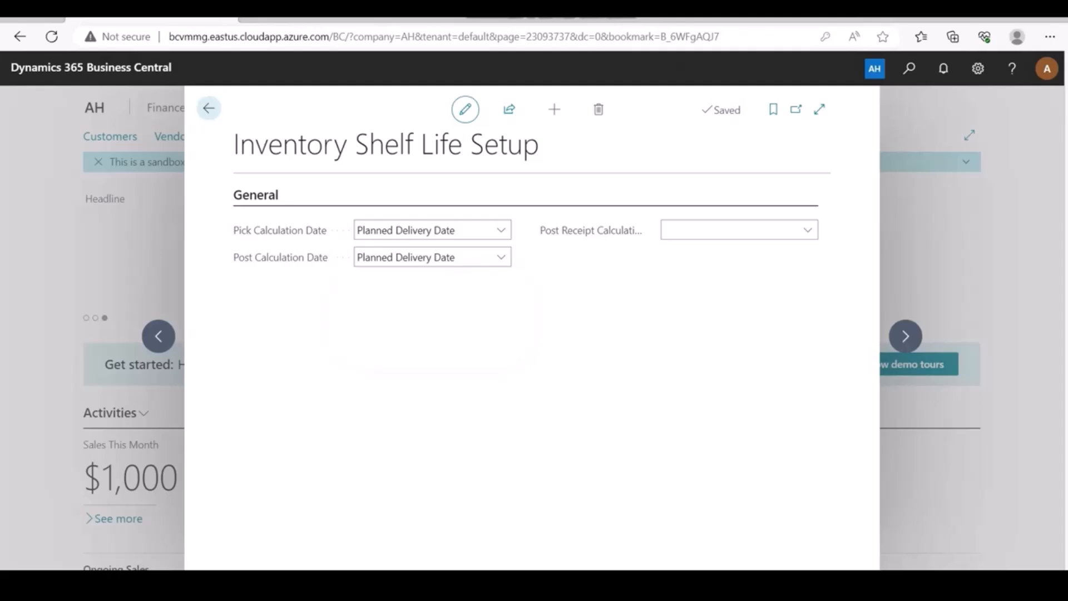
{"action": "left_click", "coordinate": [209, 108]}
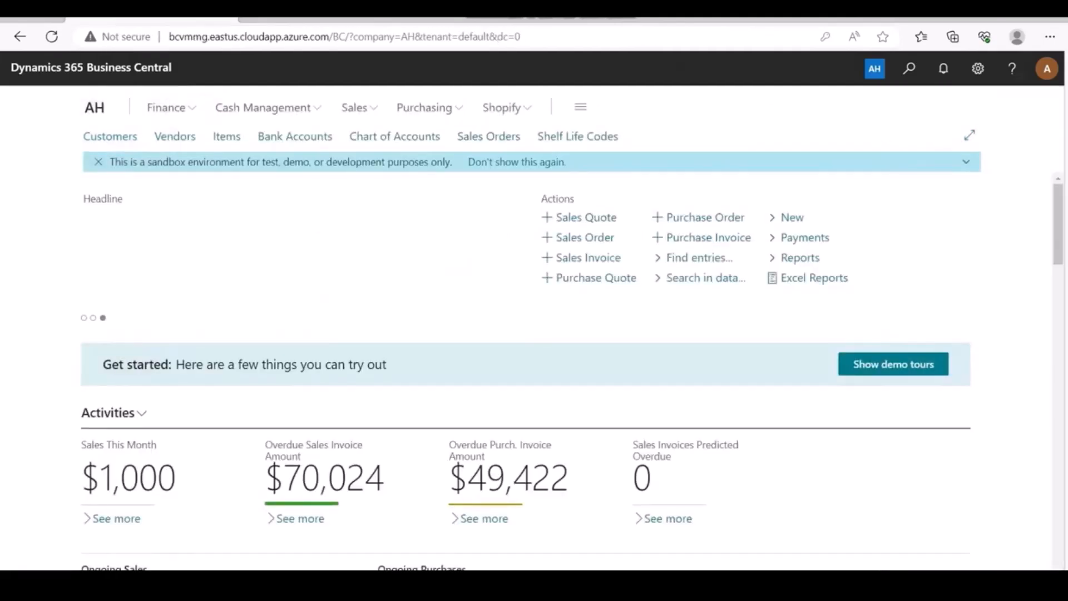
Create shelf life code SL 10D with description SL 10D and 10 shelf life days.
{"action": "left_click", "coordinate": [578, 136]}
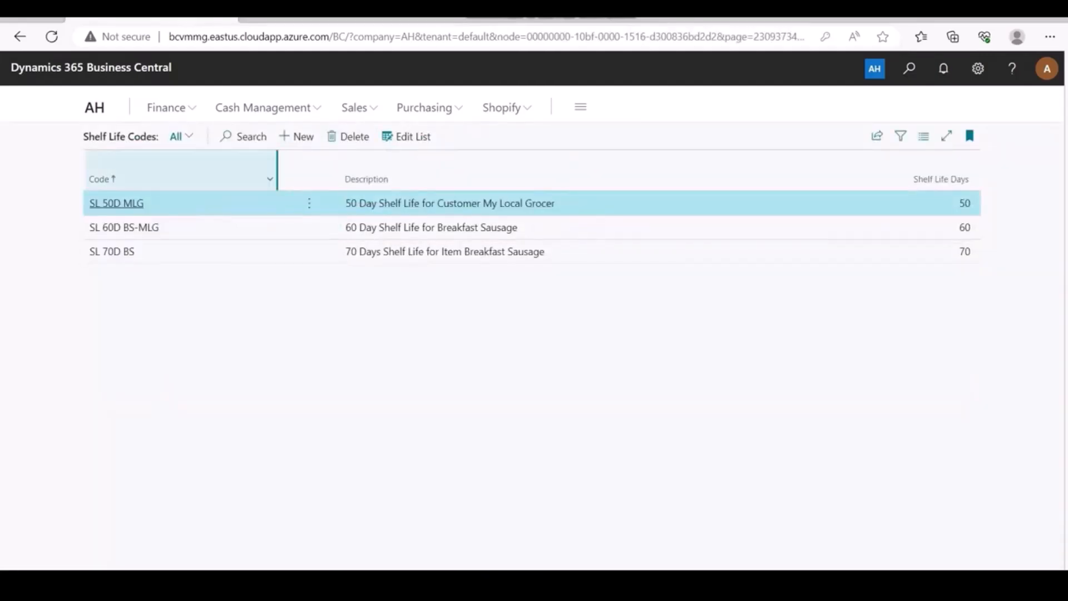
{"action": "left_click", "coordinate": [295, 136]}
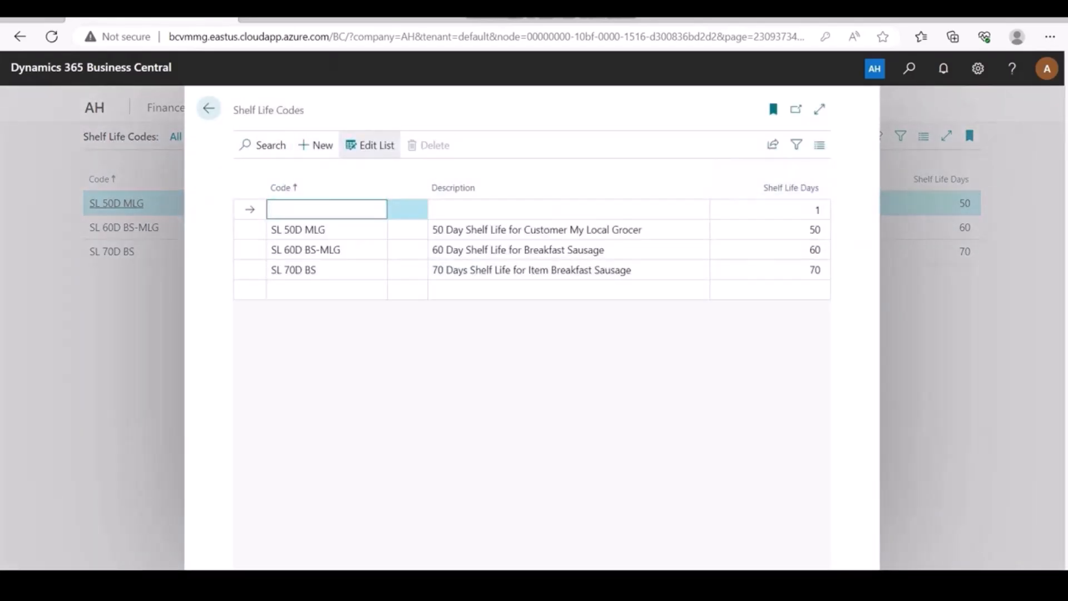
{"action": "type", "text": "SL 10D"}
{"action": "key", "text": "ctrl+a"}
{"action": "key", "text": "ctrl+c"}
{"action": "key", "text": "Tab"}
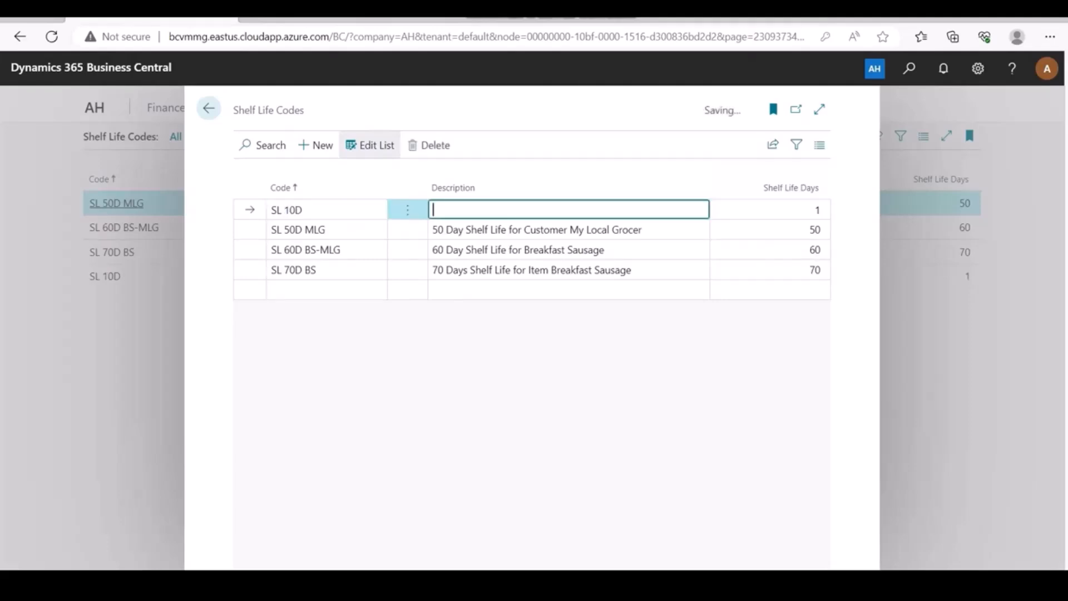
{"action": "key", "text": "ctrl+v"}
{"action": "key", "text": "Tab"}
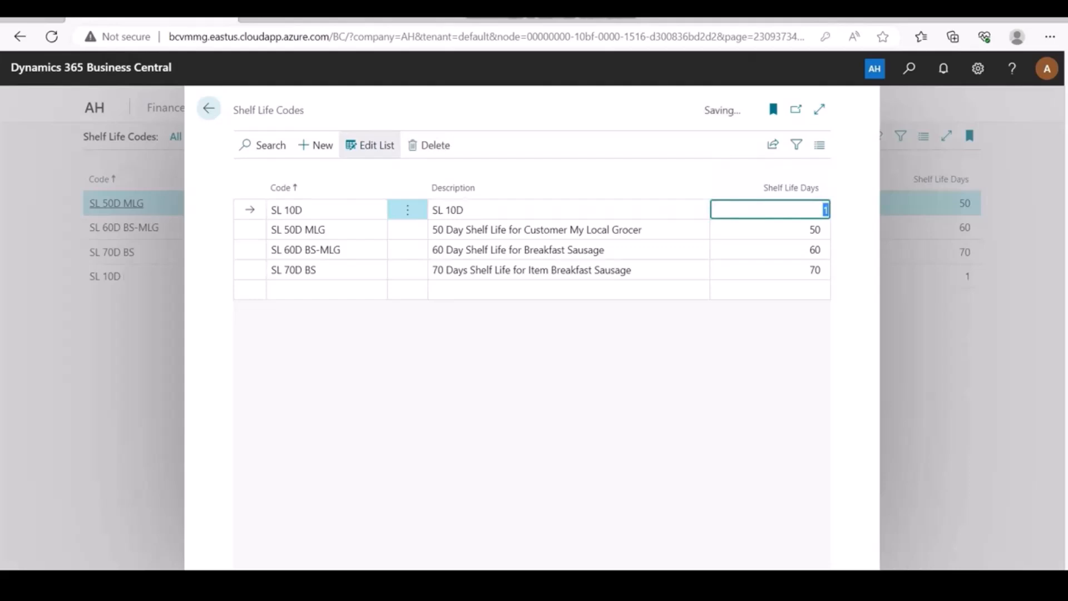
{"action": "type", "text": "10"}
{"action": "key", "text": "Tab"}
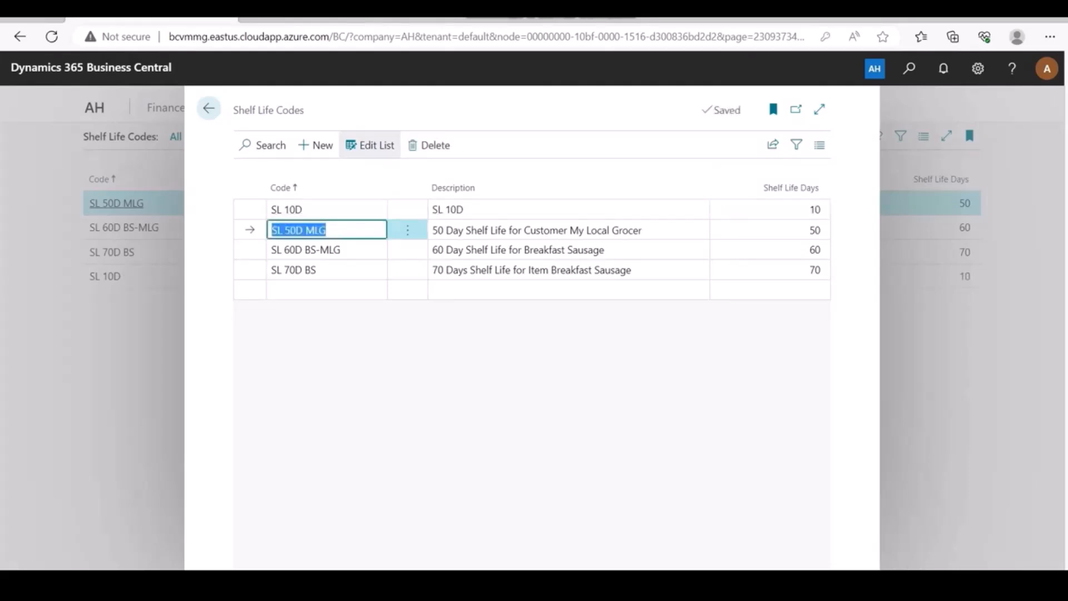
{"action": "left_click", "coordinate": [946, 178]}
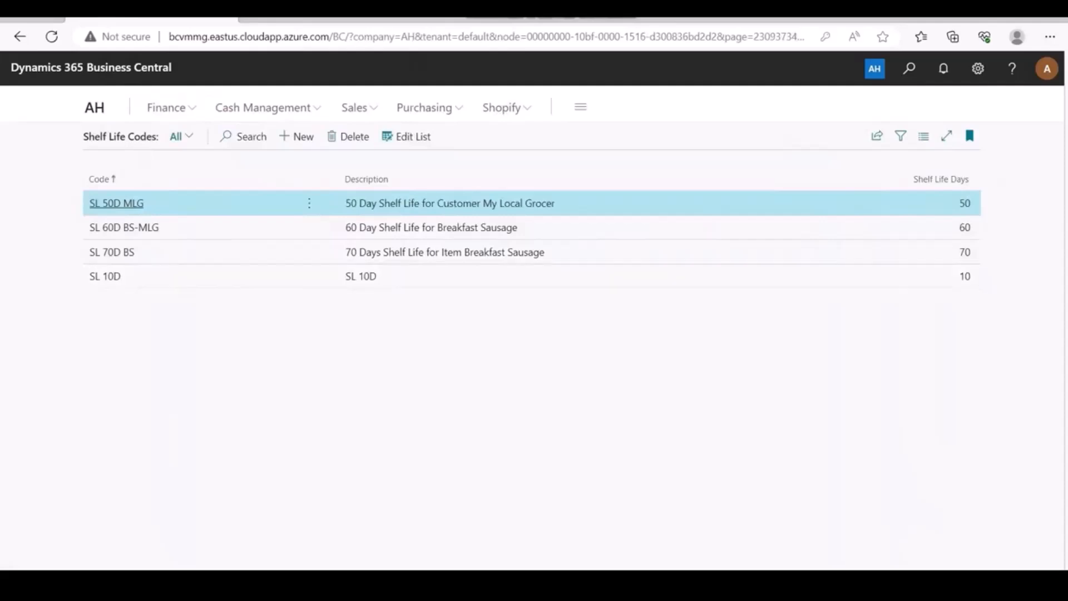
{"action": "key", "text": "Escape"}
{"action": "left_click", "coordinate": [227, 137]}
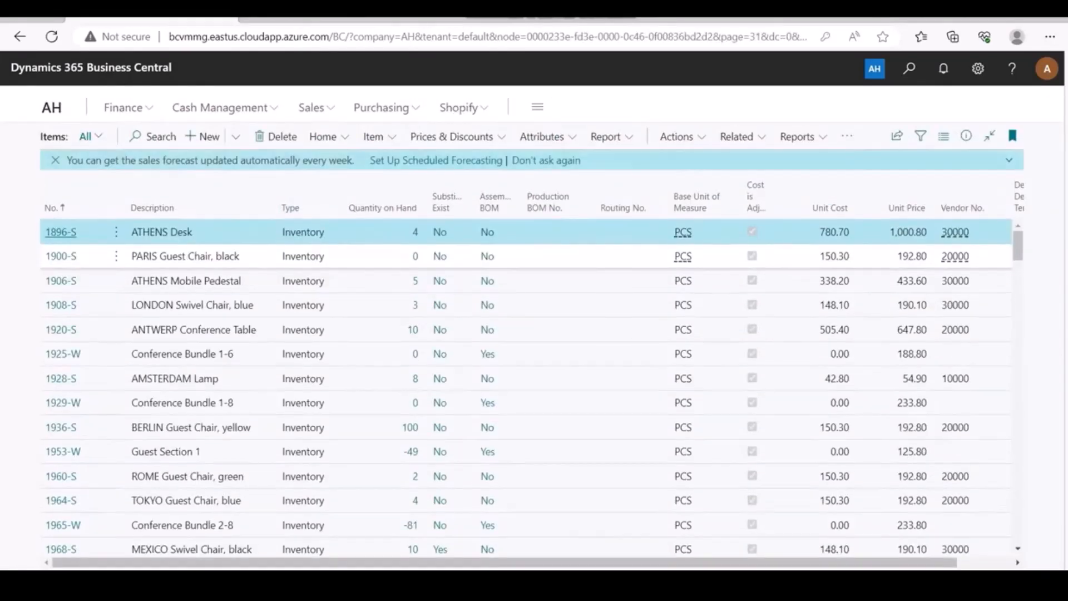
{"action": "scroll", "coordinate": [525, 367], "scroll_direction": "down", "scroll_amount": 5}
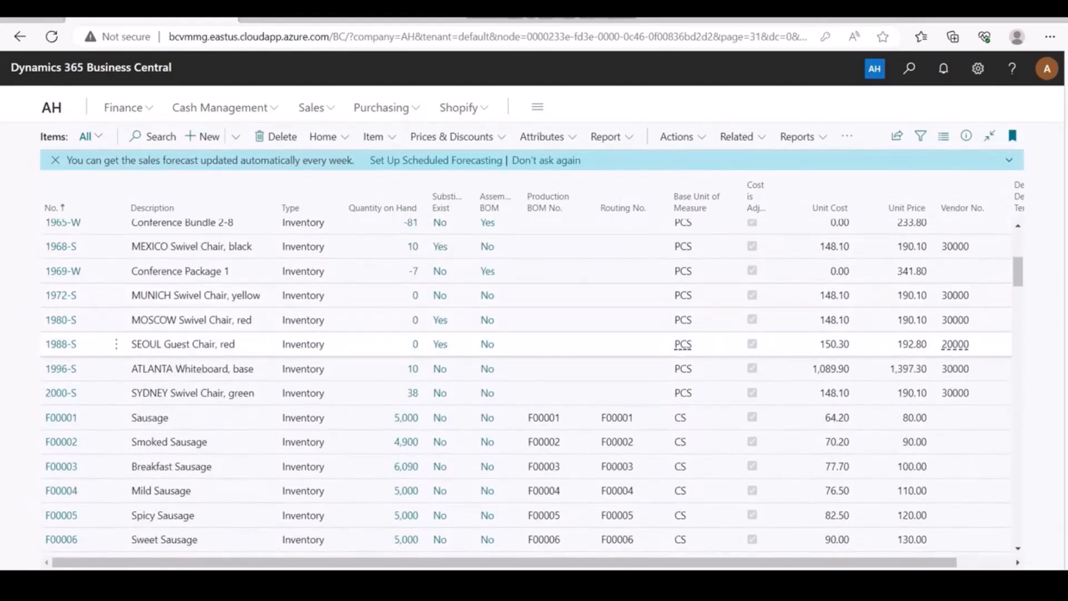
{"action": "scroll", "coordinate": [526, 368], "scroll_direction": "down", "scroll_amount": 1}
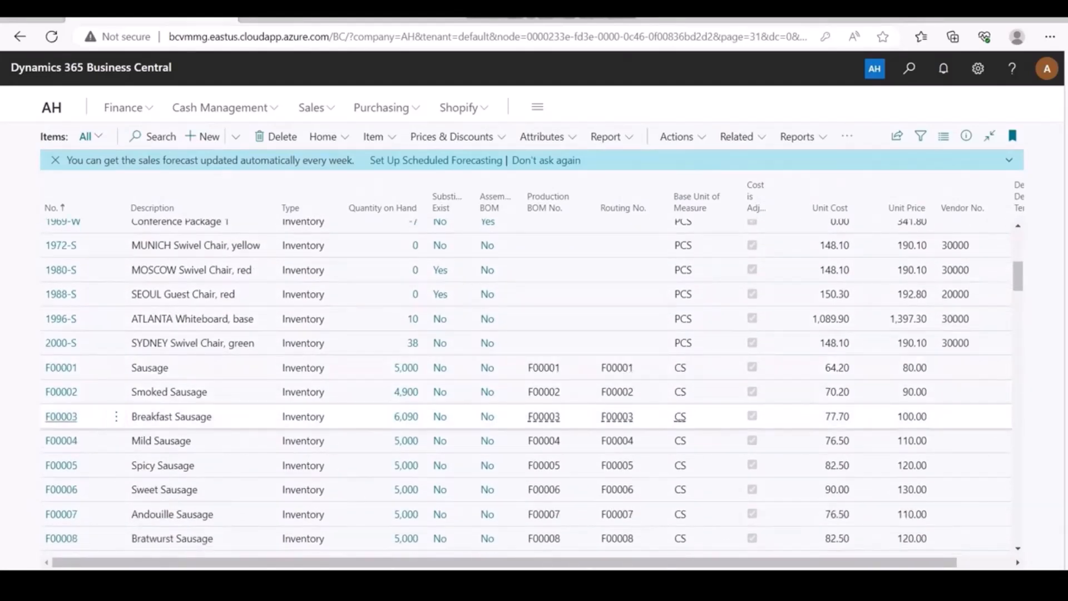
{"action": "left_click", "coordinate": [61, 417]}
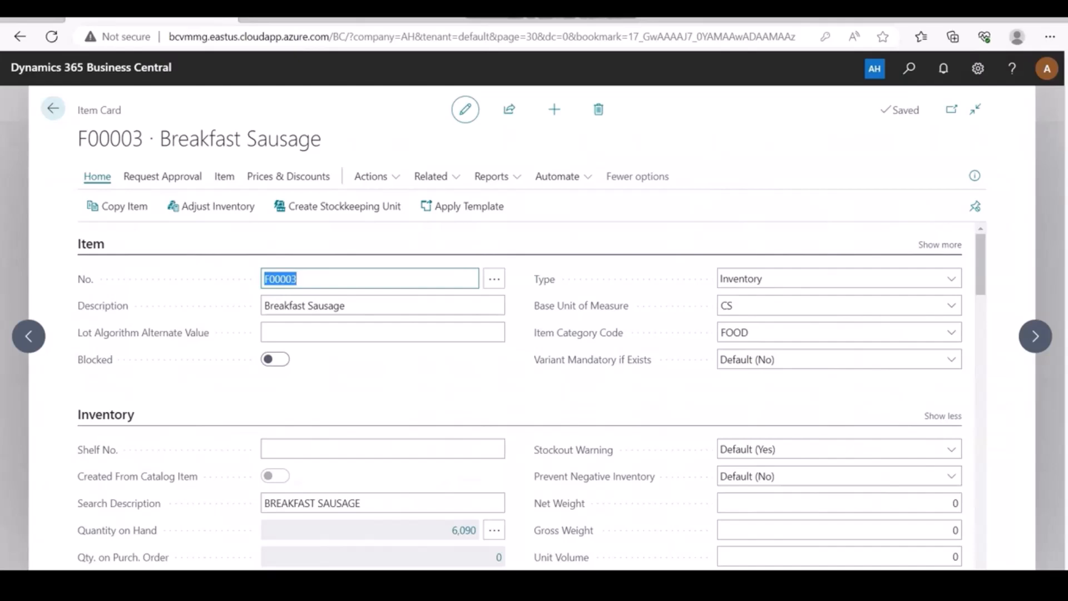
{"action": "scroll", "coordinate": [531, 396], "scroll_direction": "down", "scroll_amount": 3}
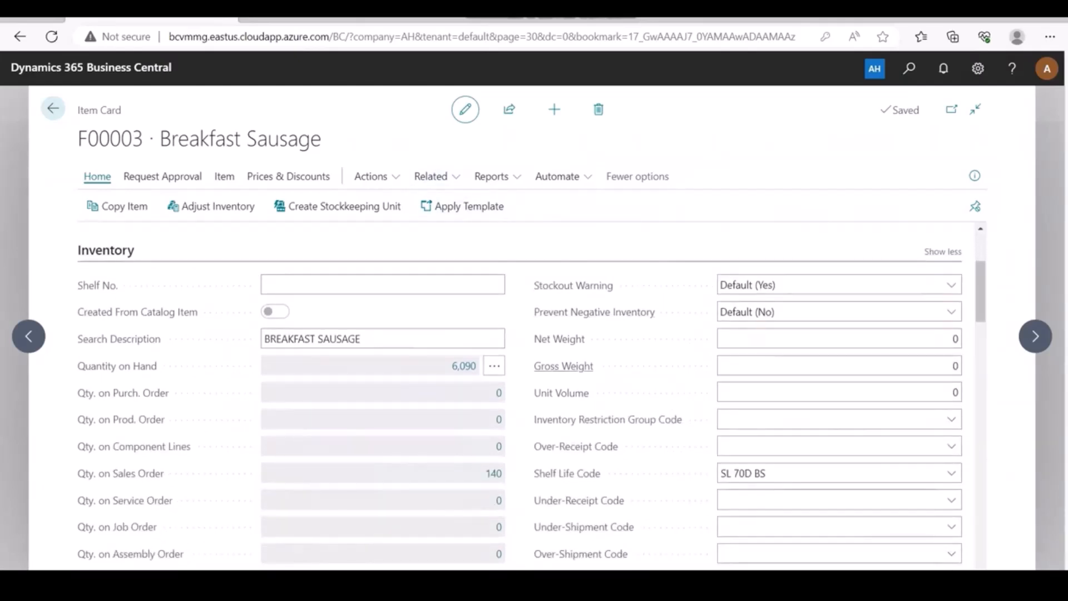
{"action": "scroll", "coordinate": [562, 379], "scroll_direction": "down", "scroll_amount": 1}
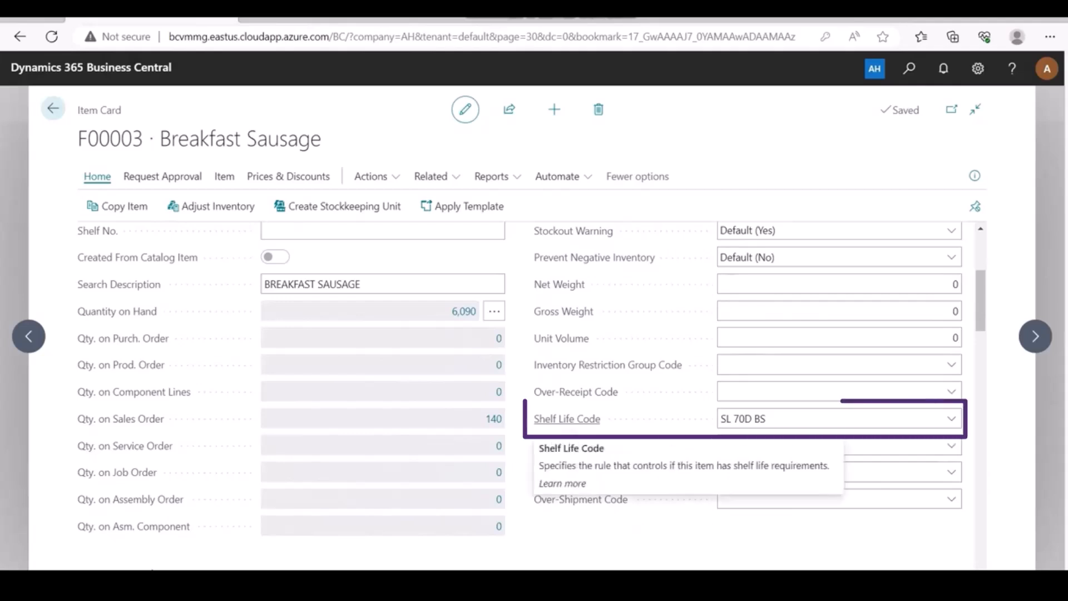
{"action": "left_click", "coordinate": [766, 418]}
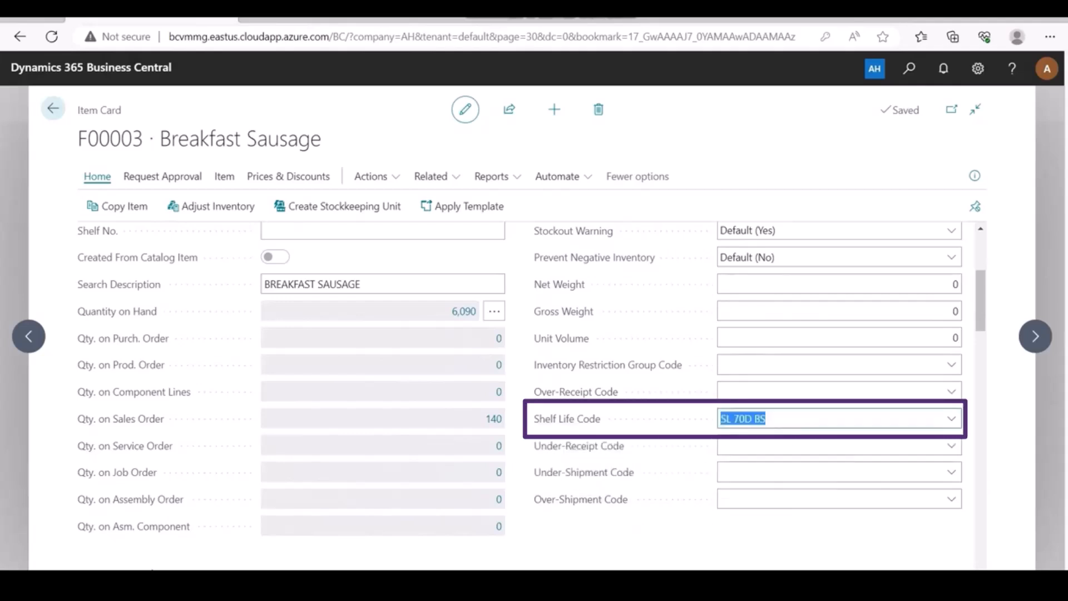
{"action": "left_click", "coordinate": [951, 419]}
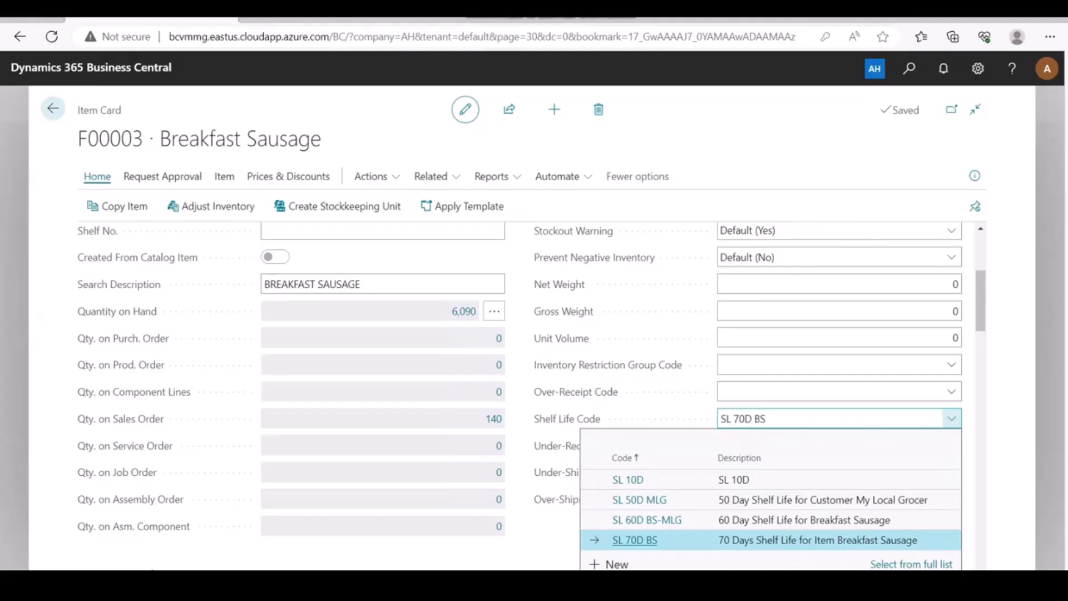
{"action": "key", "text": "Escape"}
{"action": "key", "text": "Escape"}
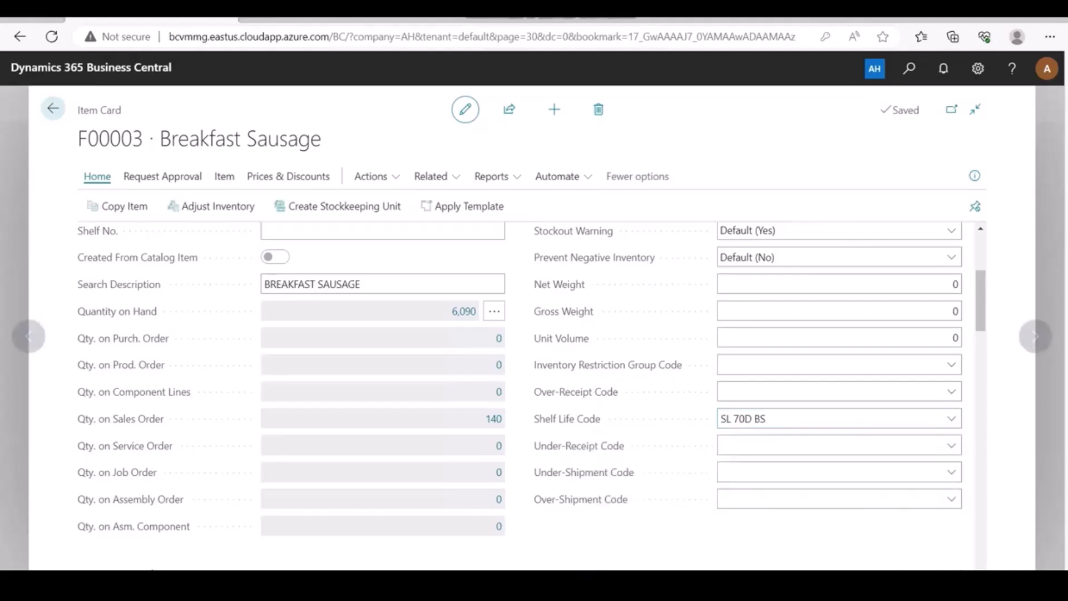
{"action": "key", "text": "Escape"}
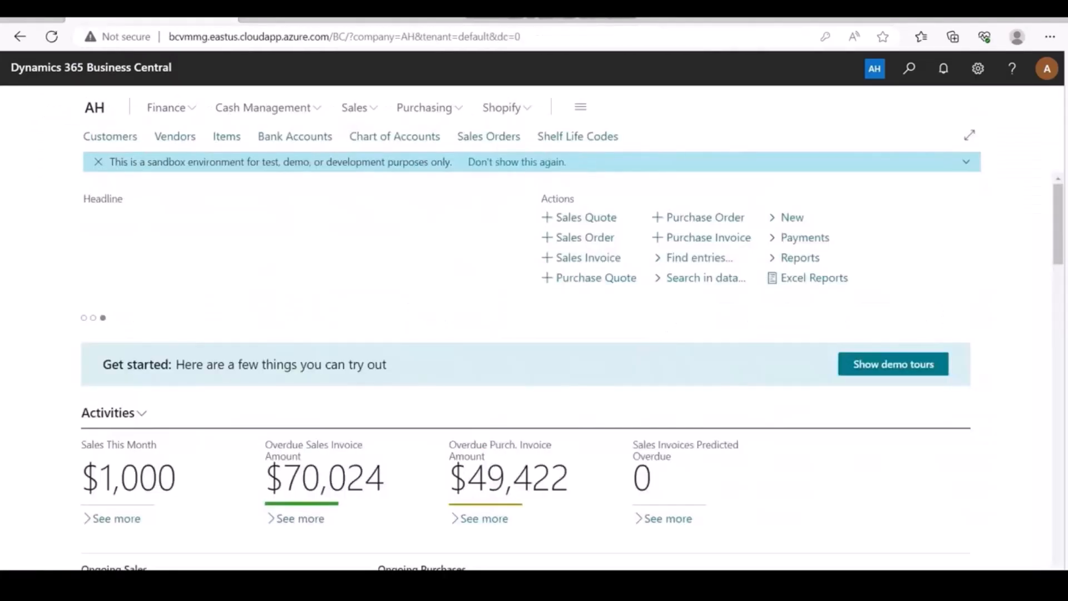
{"action": "left_click", "coordinate": [110, 136]}
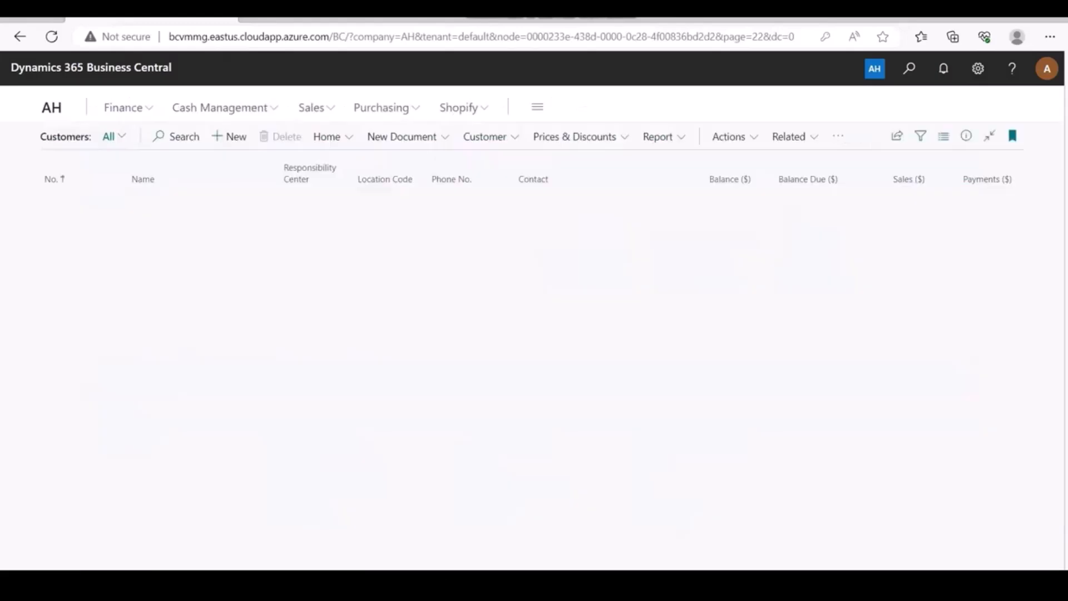
{"action": "left_click", "coordinate": [59, 350]}
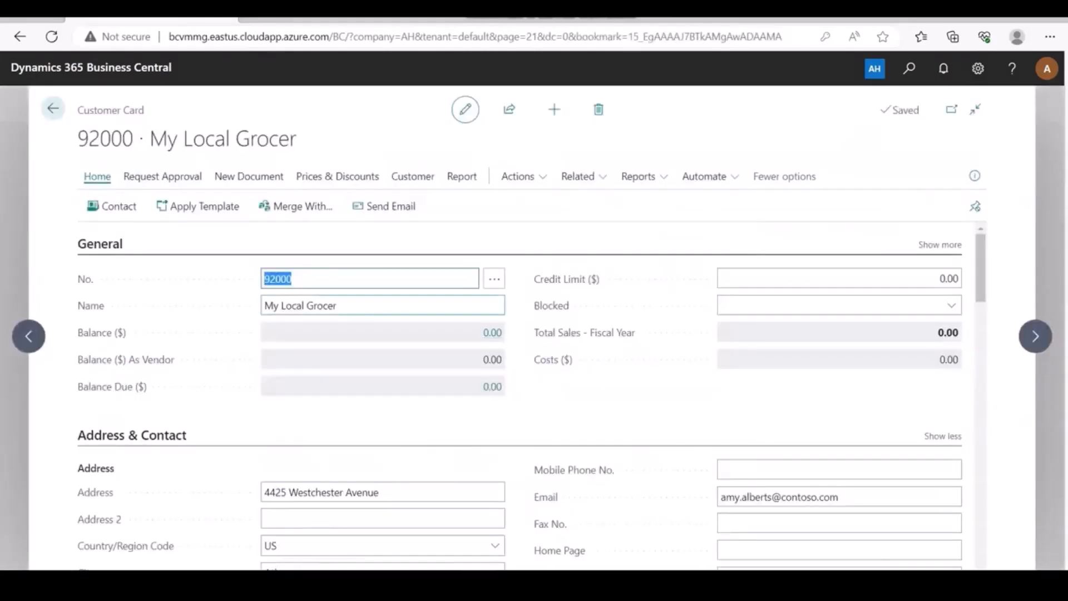
{"action": "scroll", "coordinate": [531, 394], "scroll_direction": "down", "scroll_amount": 15}
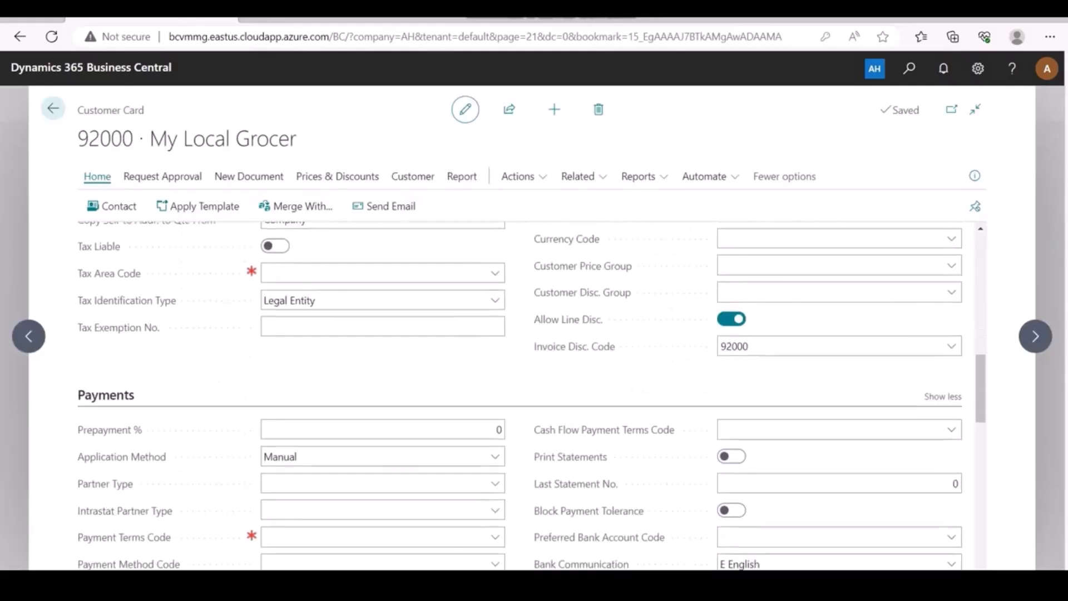
{"action": "scroll", "coordinate": [531, 395], "scroll_direction": "down", "scroll_amount": 5}
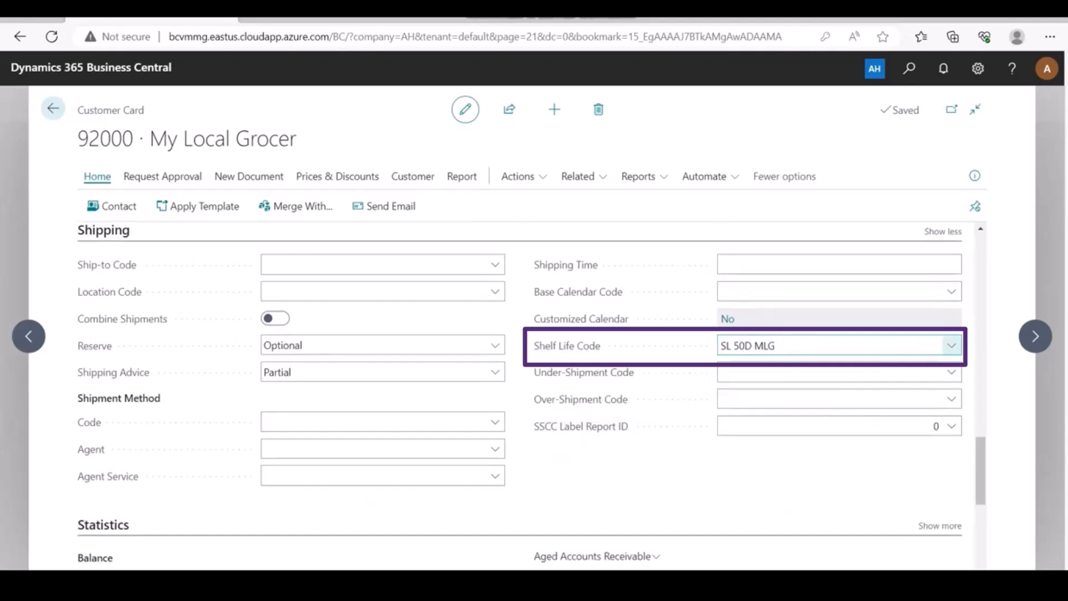
{"action": "left_click", "coordinate": [951, 346]}
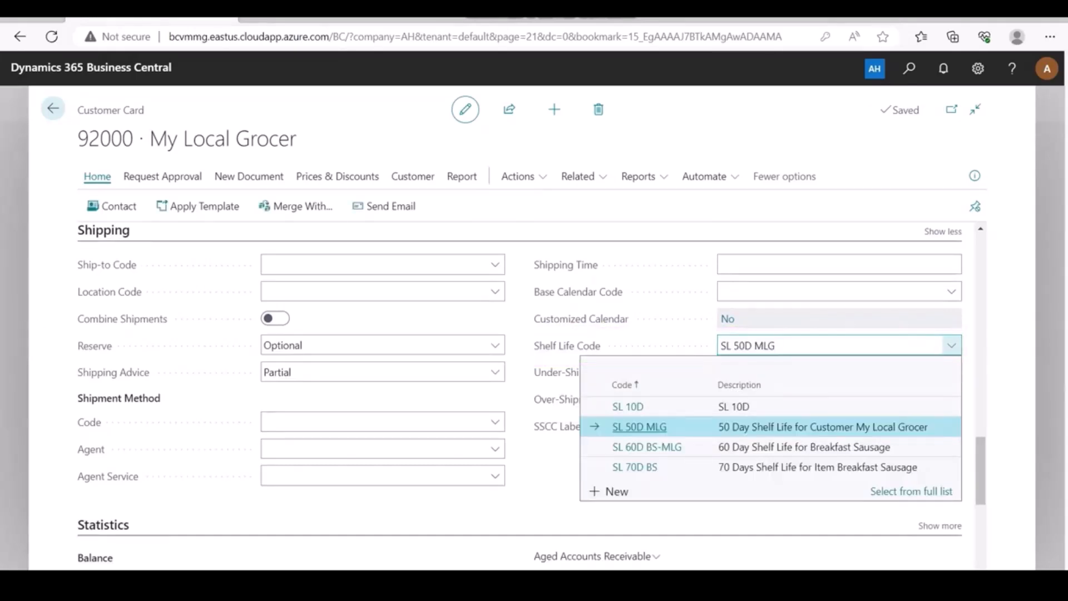
{"action": "left_click", "coordinate": [951, 345]}
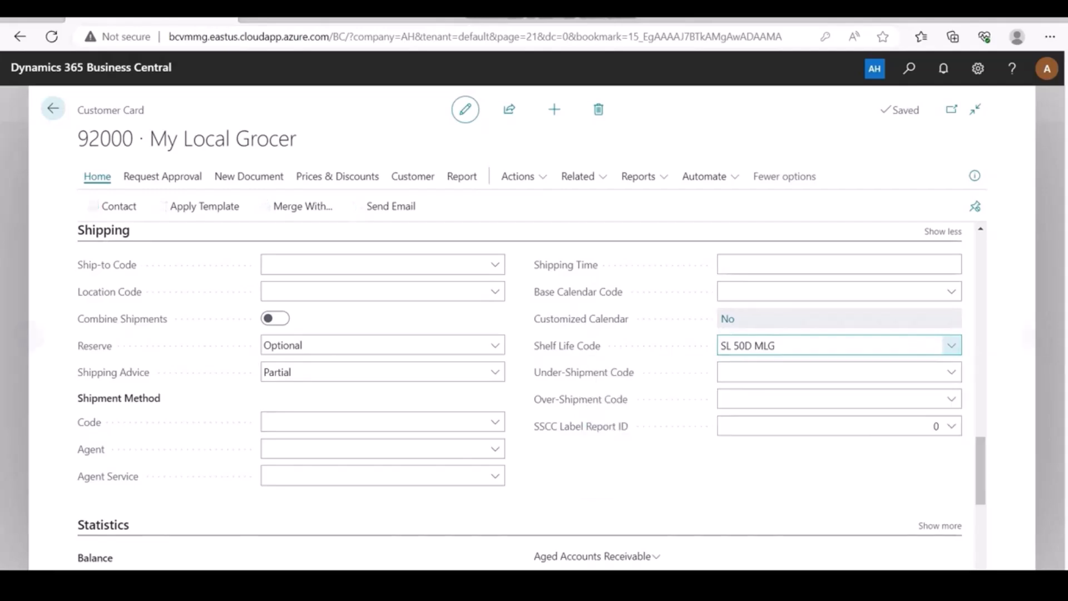
{"action": "left_click", "coordinate": [52, 108]}
Open the Breakfast Sausage item card's Customer Shelf Life Codes page.
{"action": "left_click", "coordinate": [94, 108]}
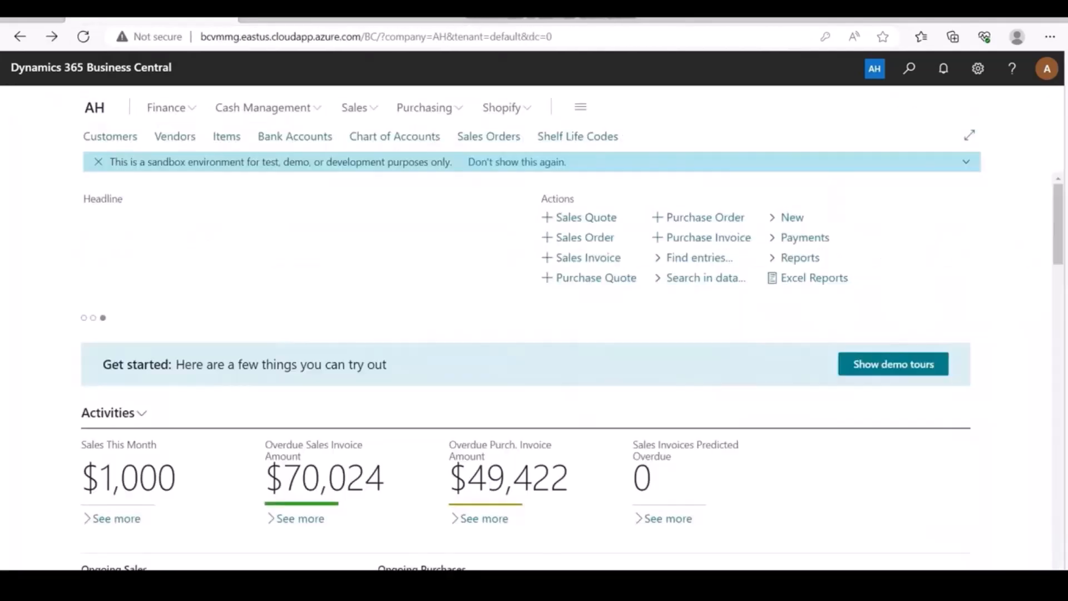
{"action": "left_click", "coordinate": [226, 136]}
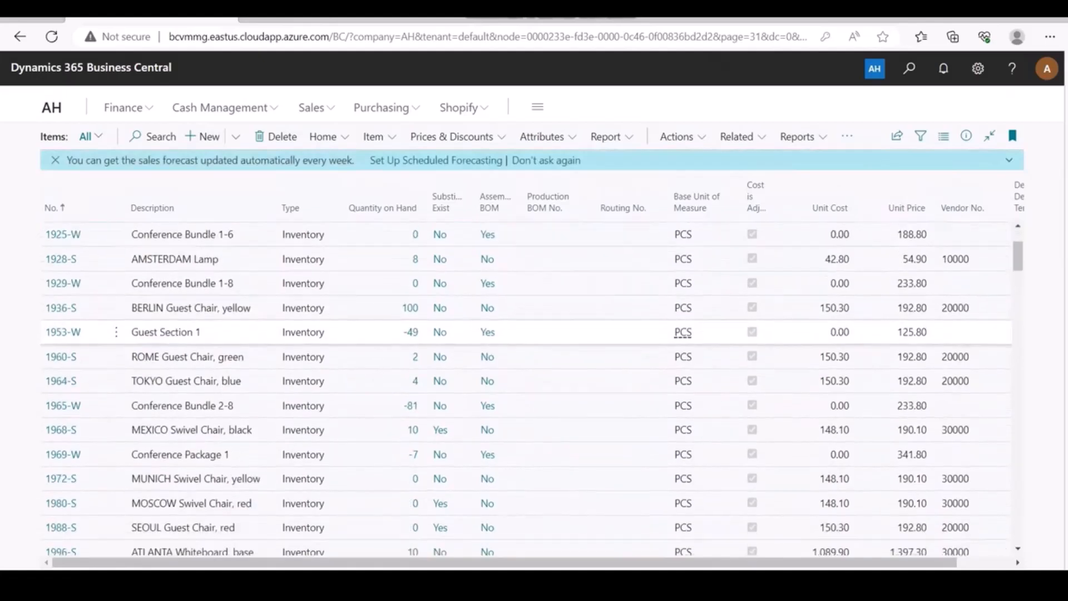
{"action": "scroll", "coordinate": [526, 371], "scroll_direction": "down", "scroll_amount": 1}
{"action": "left_click", "coordinate": [61, 466]}
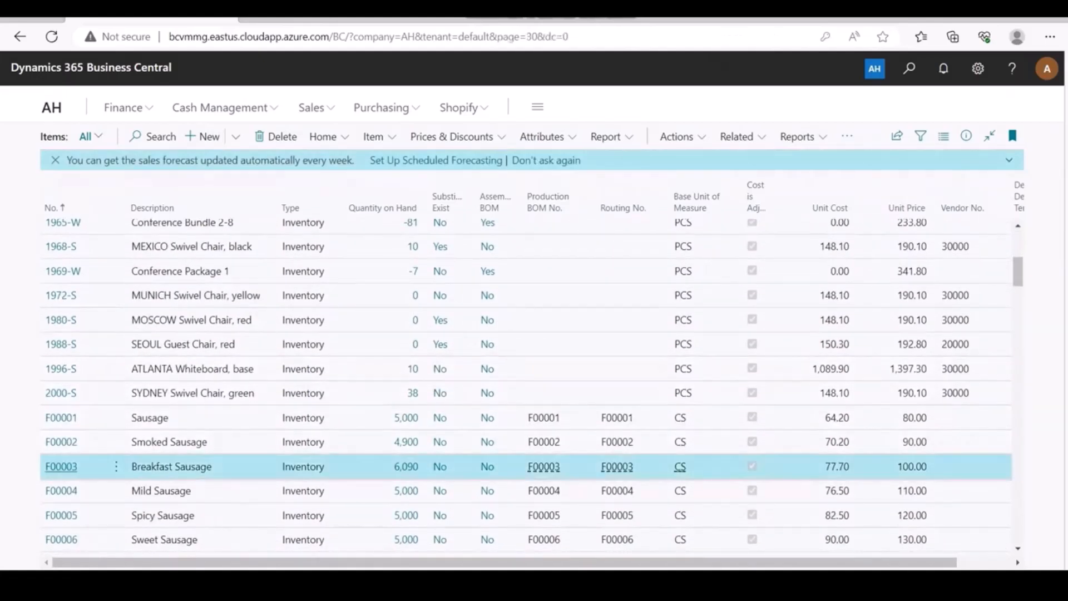
{"action": "left_click", "coordinate": [431, 176]}
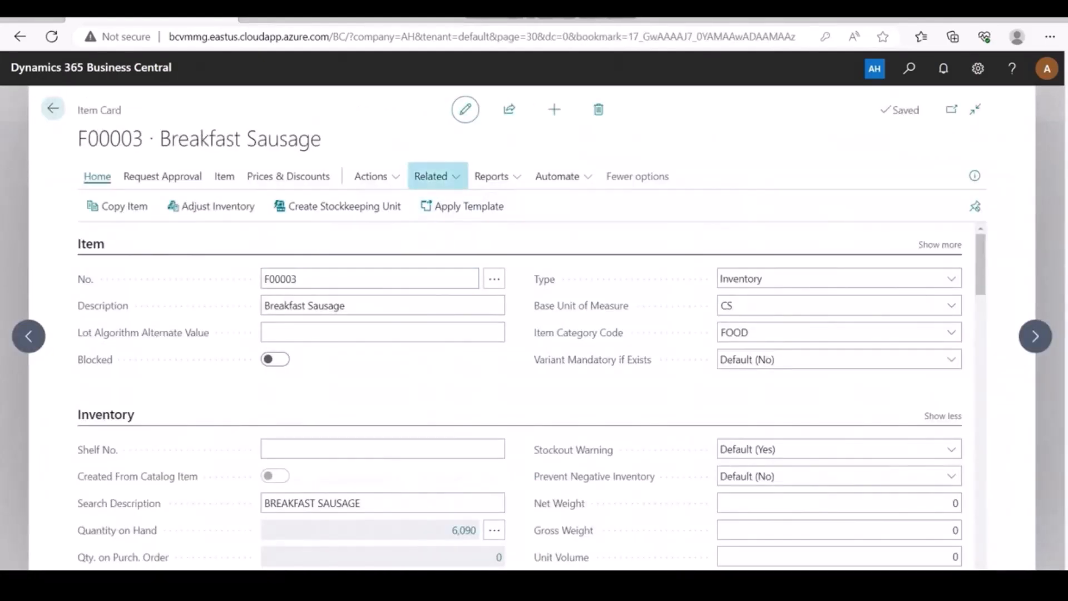
{"action": "mouse_move", "coordinate": [442, 311]}
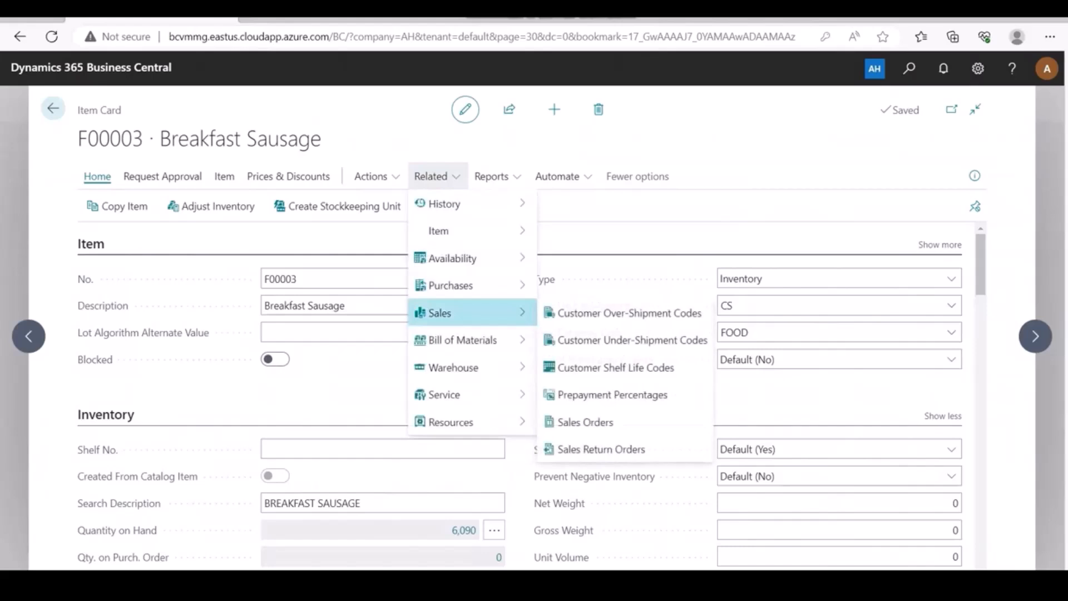
{"action": "left_click", "coordinate": [616, 367]}
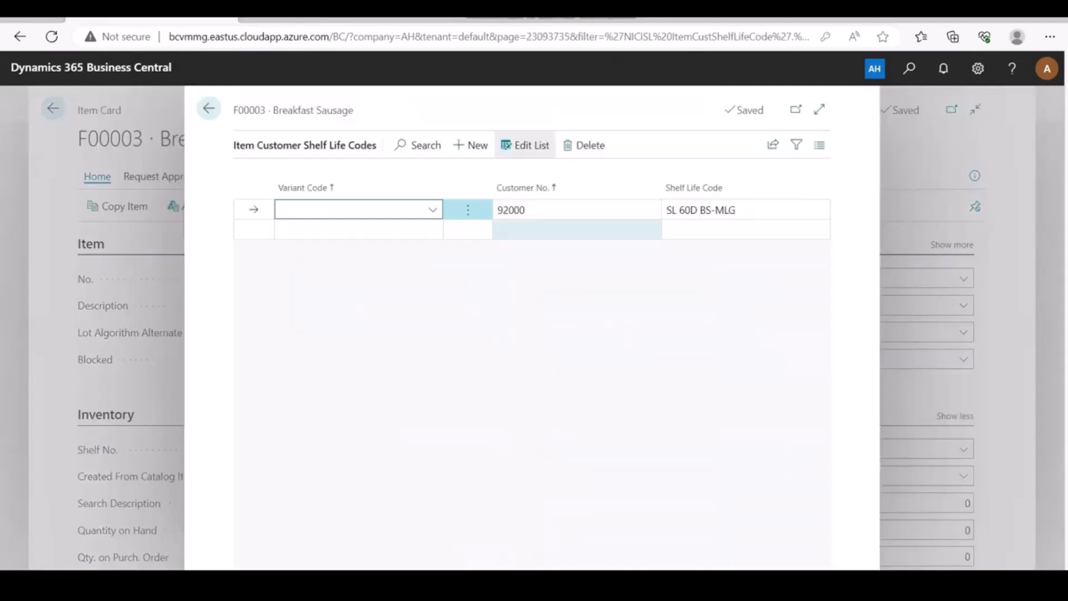
Check the customer 92000 and SL 60D BS-MLG lookups on the row without changing them.
{"action": "left_click", "coordinate": [623, 210]}
{"action": "left_click", "coordinate": [650, 210]}
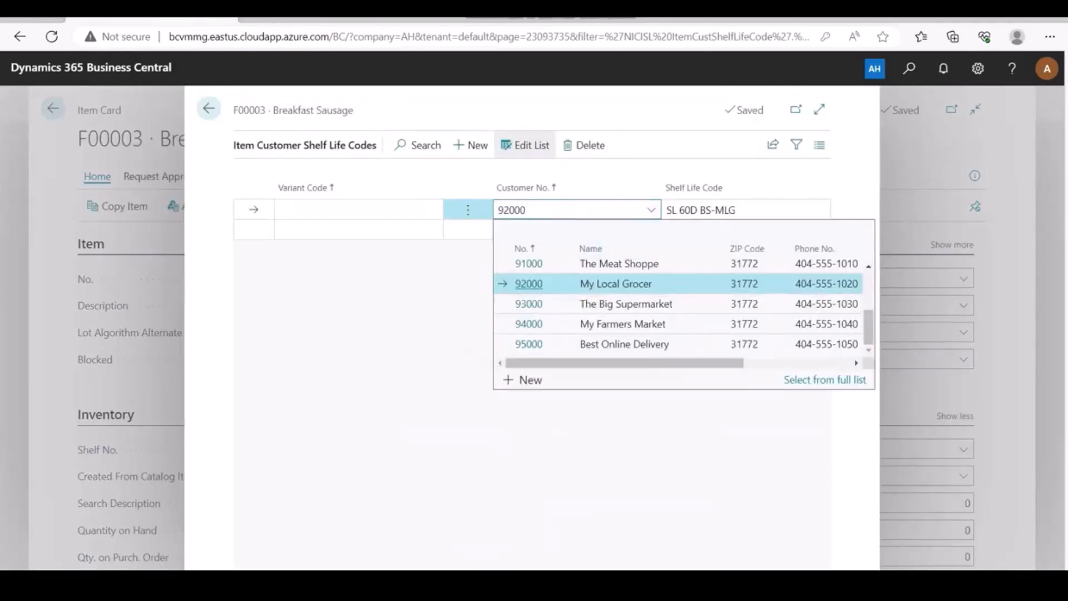
{"action": "left_click", "coordinate": [401, 289]}
{"action": "left_click_drag", "start_coordinate": [354, 110], "coordinate": [273, 110]}
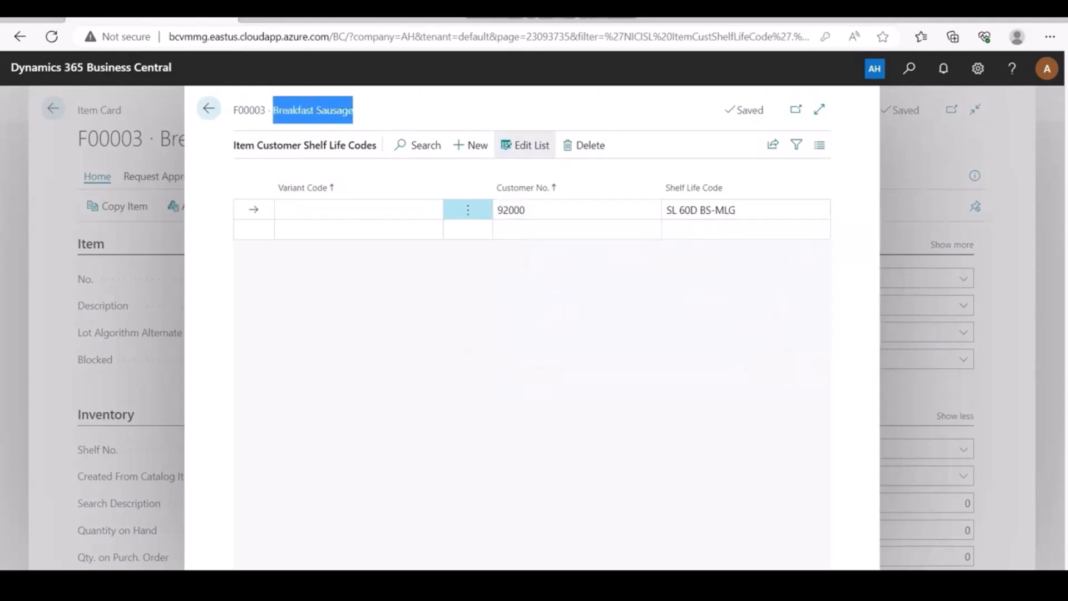
{"action": "left_click", "coordinate": [273, 111]}
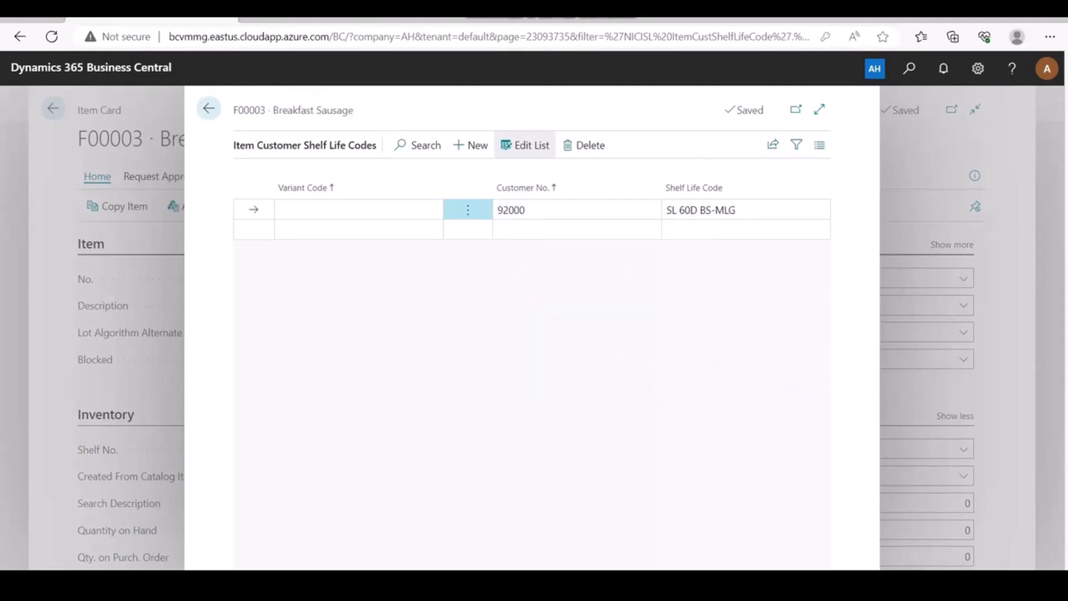
{"action": "left_click", "coordinate": [736, 209]}
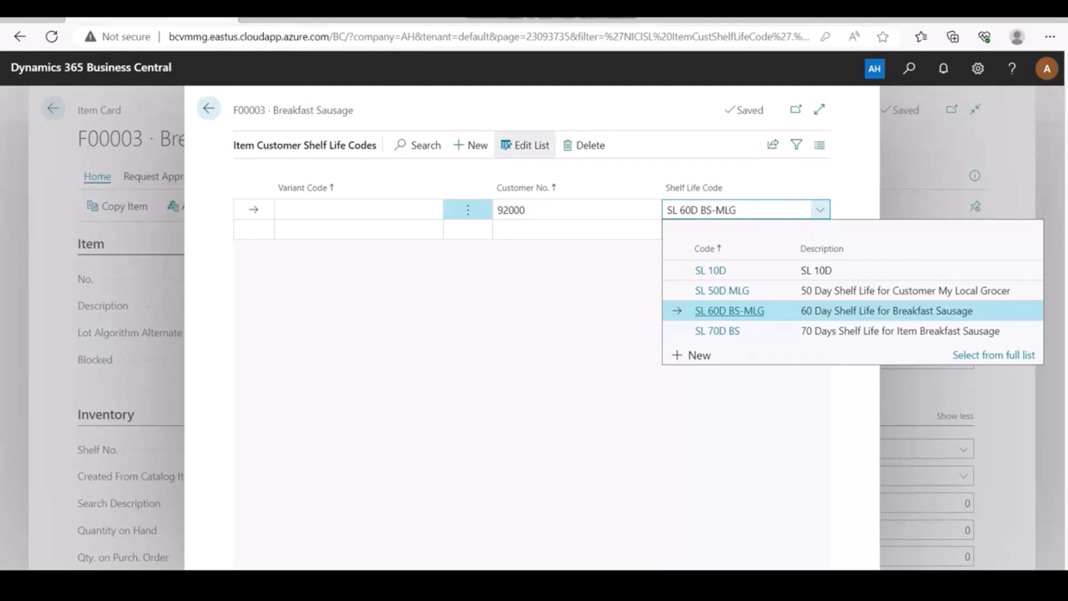
{"action": "left_click", "coordinate": [695, 143]}
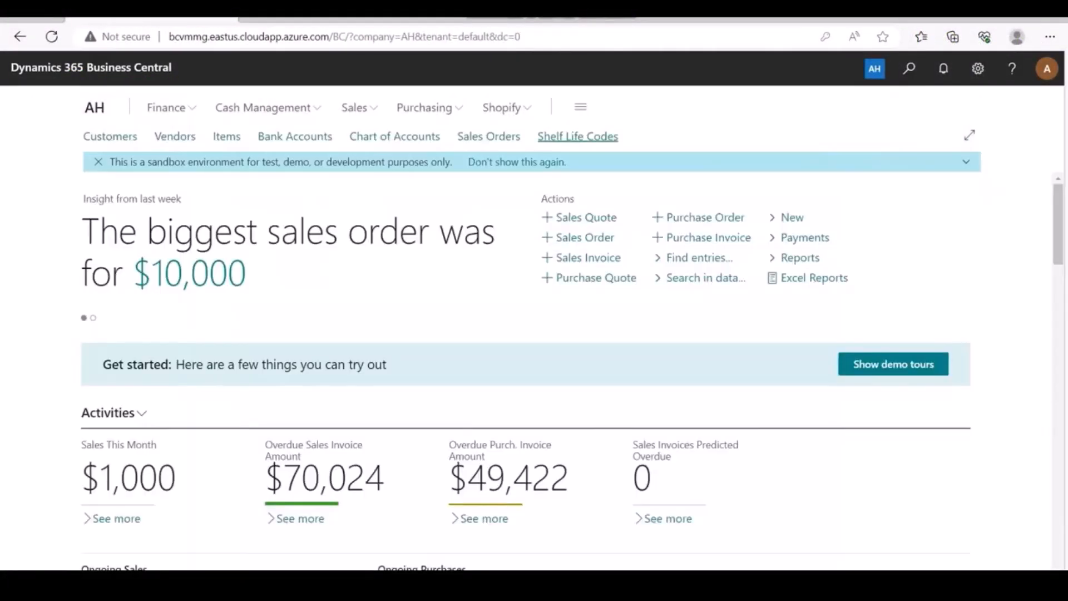
Open My Local Grocer's sales order S-ORD101020 and scroll its lines to the Shelf Life Code column.
{"action": "left_click", "coordinate": [489, 137]}
{"action": "scroll", "coordinate": [356, 383], "scroll_direction": "down", "scroll_amount": 2}
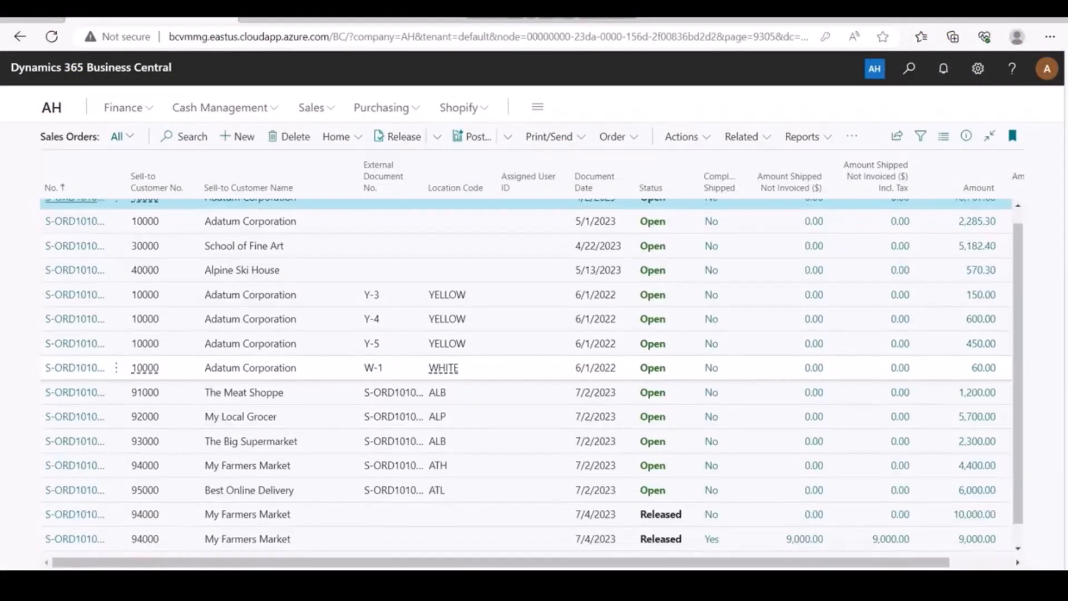
{"action": "left_click", "coordinate": [71, 540]}
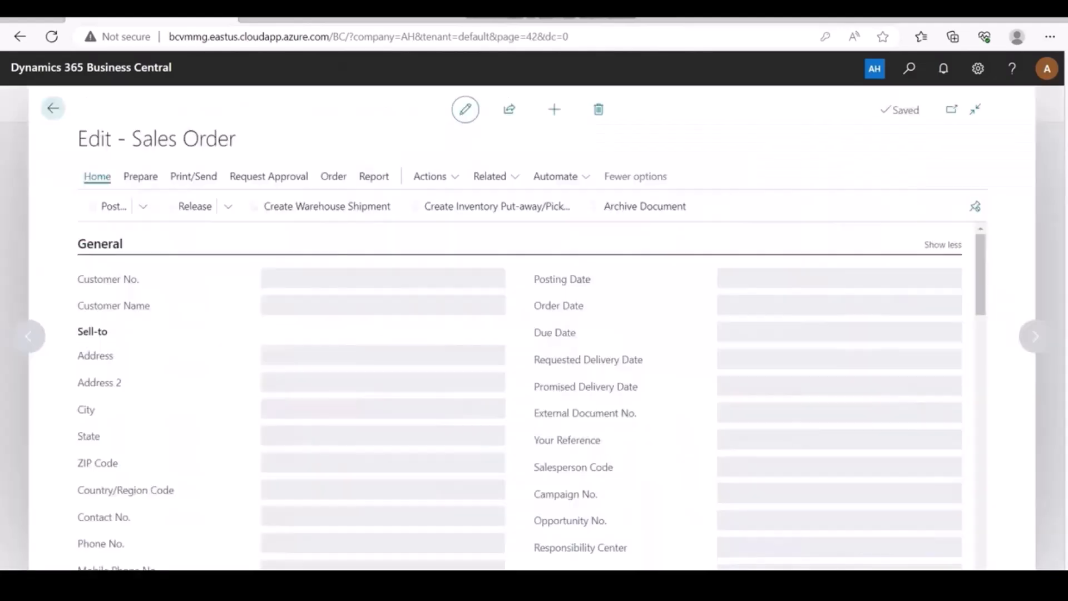
{"action": "scroll", "coordinate": [531, 390], "scroll_direction": "down", "scroll_amount": 5}
{"action": "scroll", "coordinate": [531, 389], "scroll_direction": "down", "scroll_amount": 2}
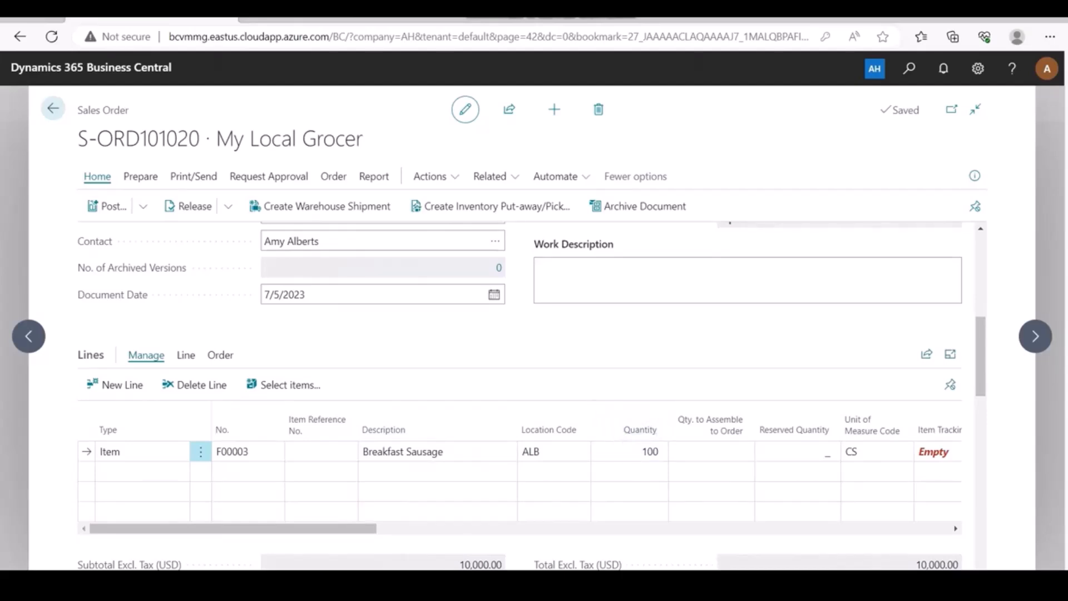
{"action": "left_click_drag", "start_coordinate": [365, 529], "coordinate": [942, 528]}
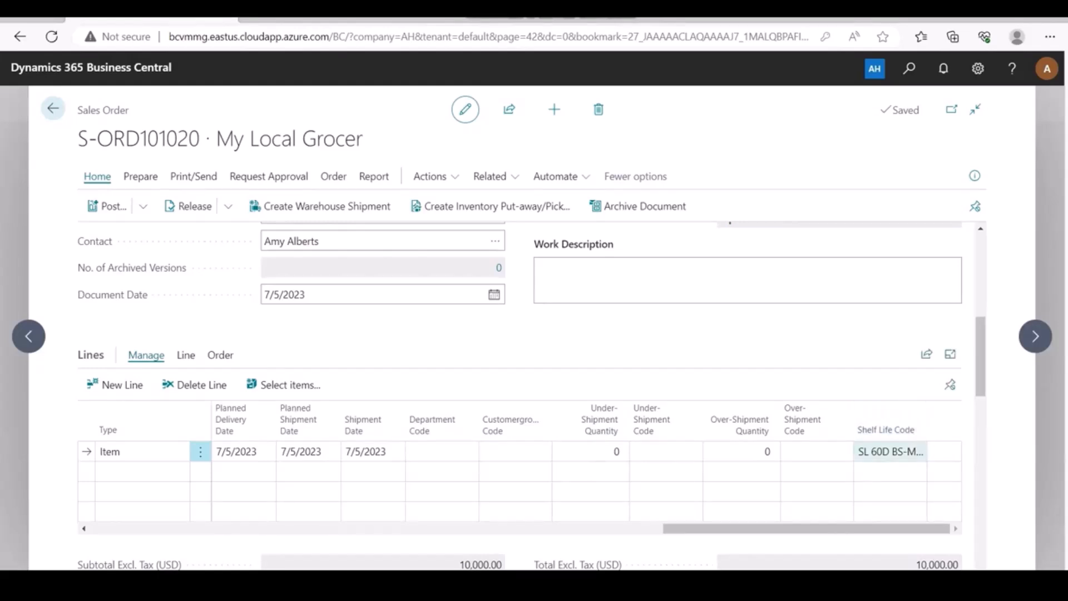
{"action": "left_click_drag", "start_coordinate": [884, 528], "coordinate": [422, 529]}
Assign lot LOT0003, expiring 9/14/2023, to the 100 Breakfast Sausage cases in Item Tracking Lines.
{"action": "left_click", "coordinate": [477, 451]}
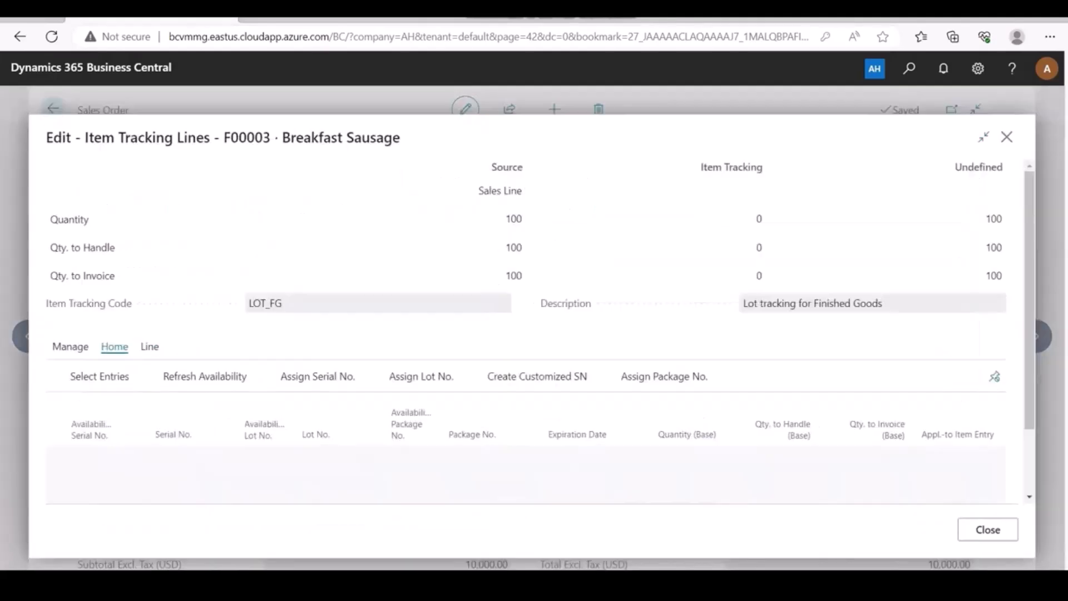
{"action": "left_click", "coordinate": [341, 456]}
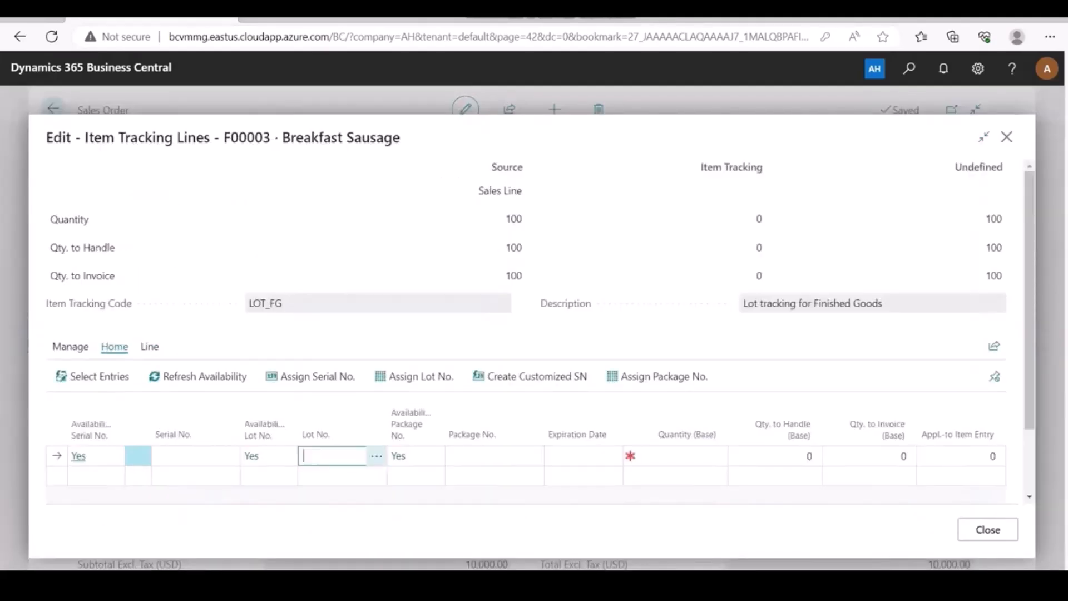
{"action": "left_click", "coordinate": [377, 456]}
{"action": "left_click", "coordinate": [282, 291]}
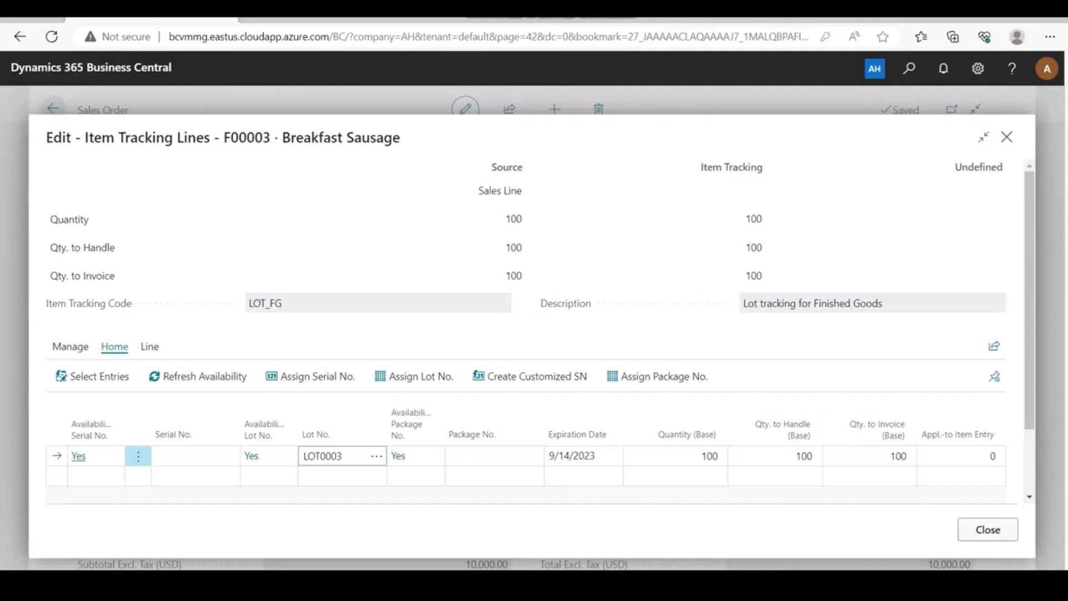
{"action": "left_click", "coordinate": [987, 530]}
{"action": "left_click_drag", "start_coordinate": [346, 528], "coordinate": [666, 528]}
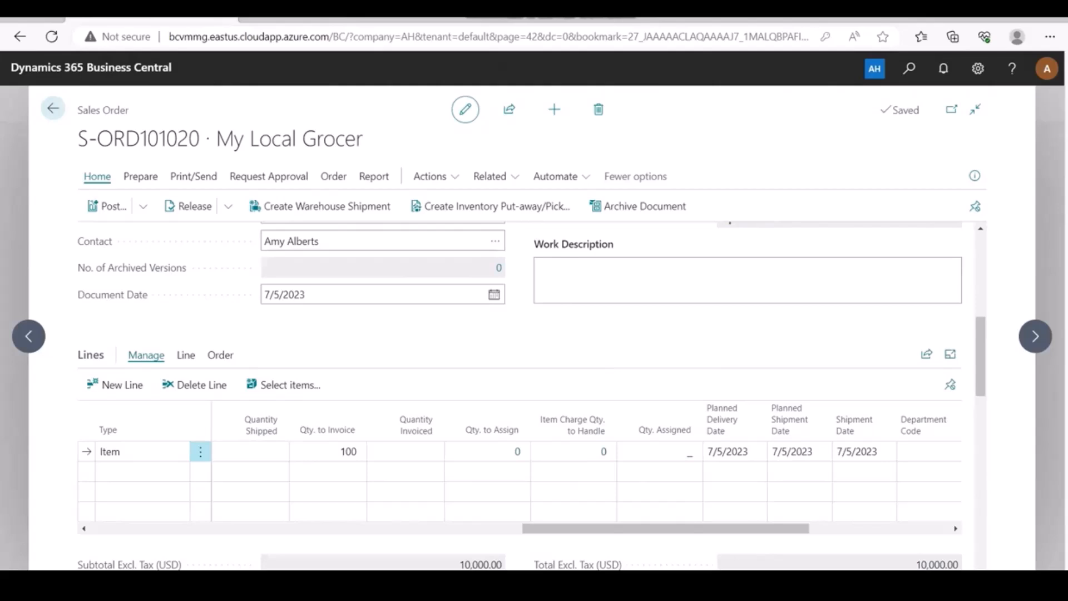
Set the sales line's Planned Delivery Date to 9/1/2023 from the calendar.
{"action": "left_click", "coordinate": [737, 451]}
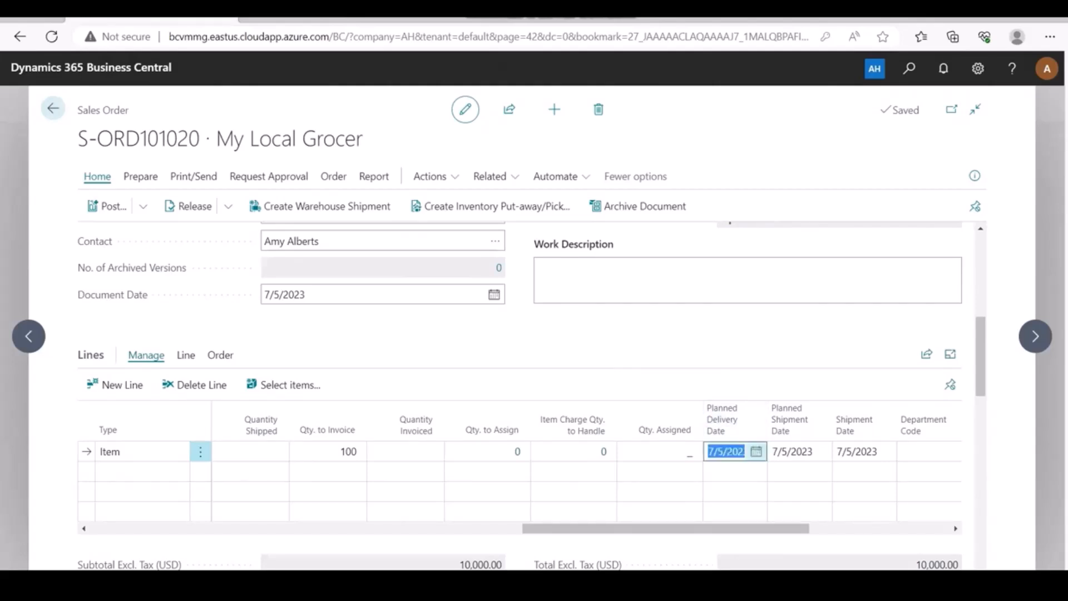
{"action": "left_click", "coordinate": [755, 452]}
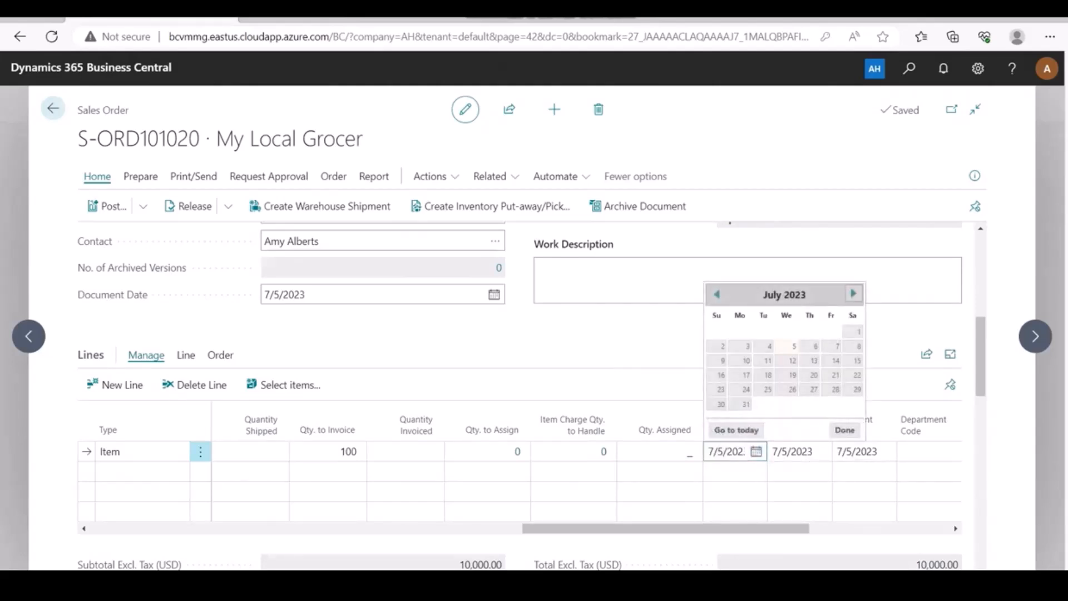
{"action": "left_click", "coordinate": [851, 294]}
{"action": "left_click", "coordinate": [852, 294]}
{"action": "left_click", "coordinate": [837, 332]}
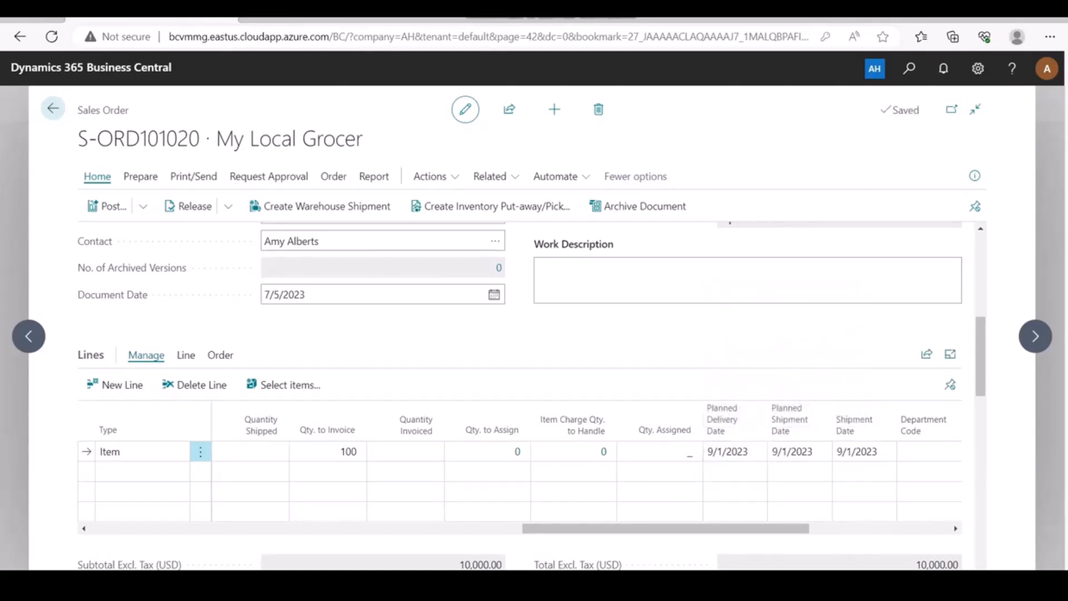
Attempt a Ship posting, see the LOT0003 shelf life error, and go back to the order.
{"action": "left_click", "coordinate": [114, 207]}
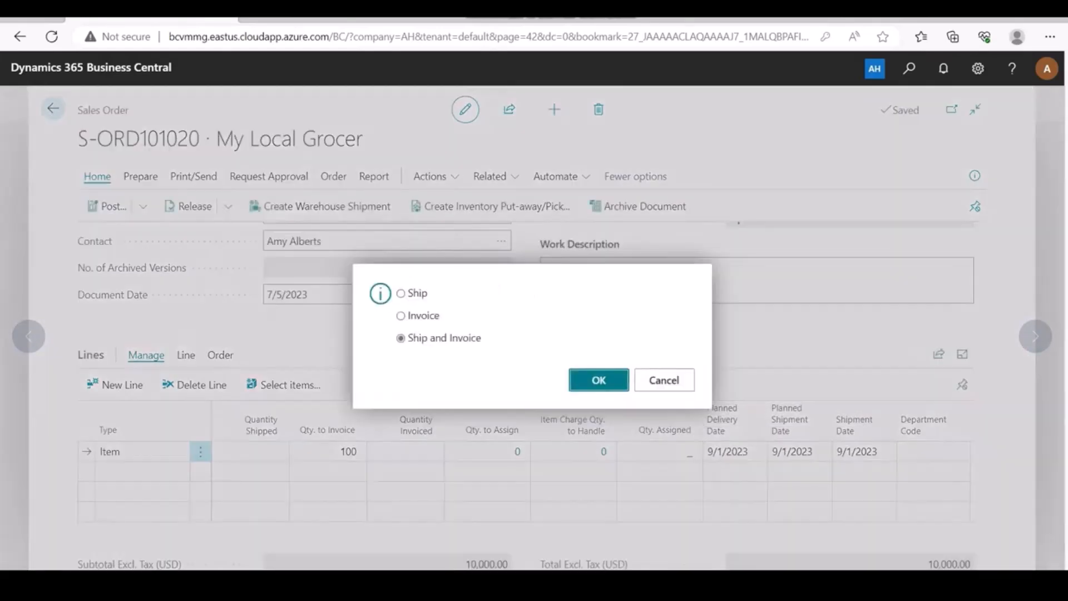
{"action": "left_click", "coordinate": [401, 294]}
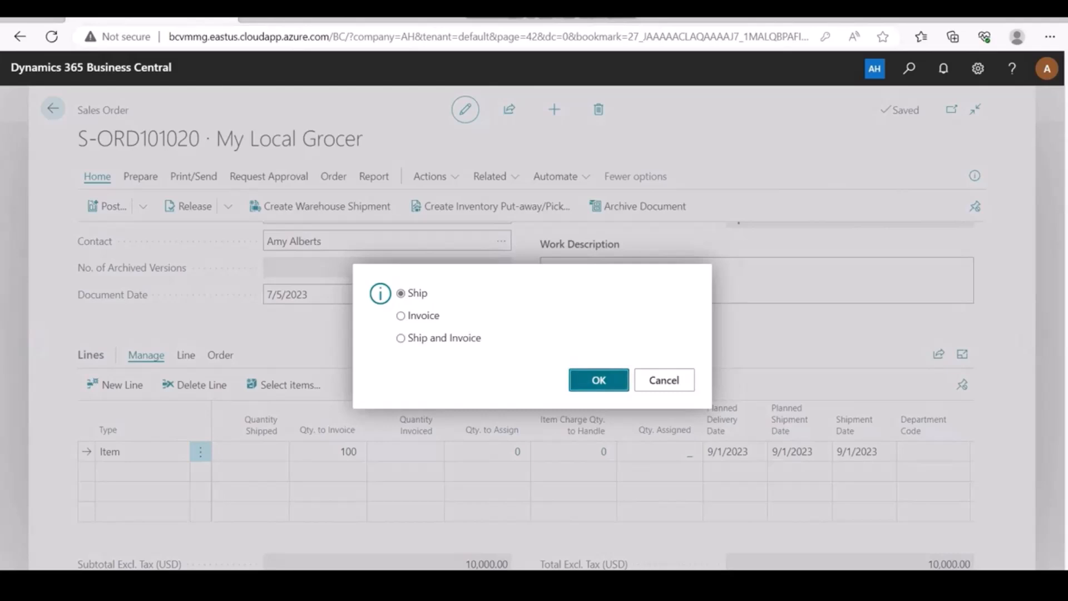
{"action": "left_click", "coordinate": [599, 380]}
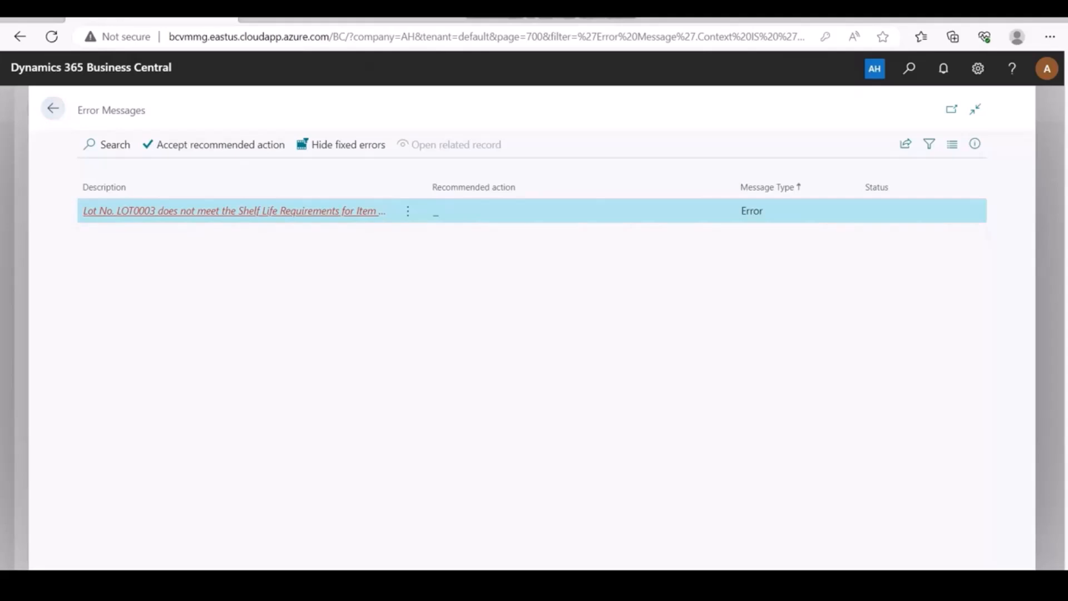
{"action": "left_click", "coordinate": [53, 108]}
{"action": "left_click_drag", "start_coordinate": [643, 529], "coordinate": [729, 528]}
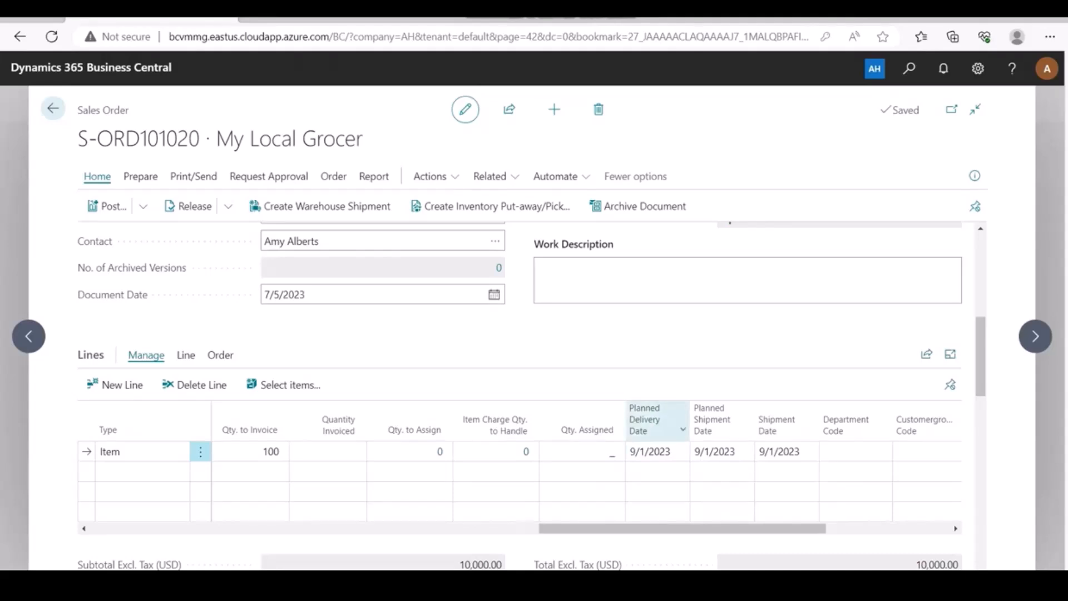
Set the sales line's Planned Delivery Date back to 7/8/2023 from the calendar.
{"action": "left_click_drag", "start_coordinate": [682, 528], "coordinate": [807, 529]}
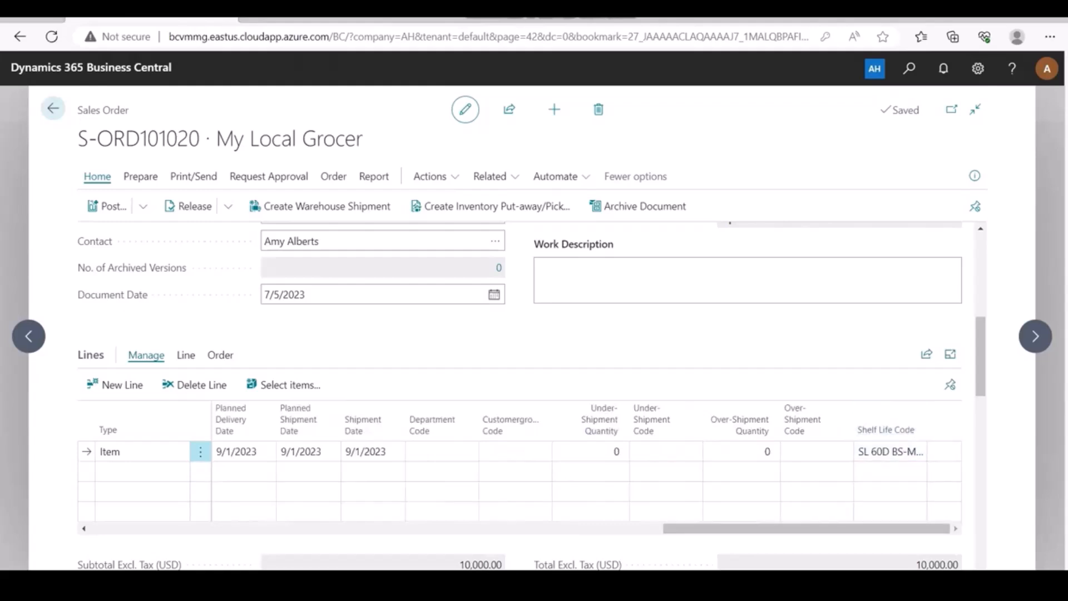
{"action": "left_click_drag", "start_coordinate": [744, 528], "coordinate": [673, 528]}
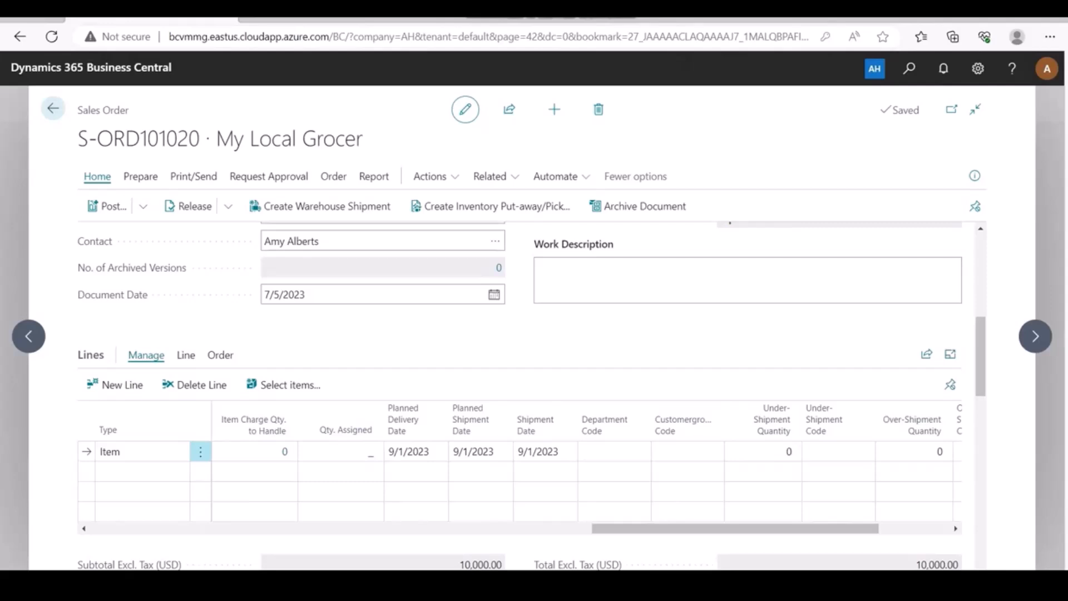
{"action": "left_click", "coordinate": [410, 451]}
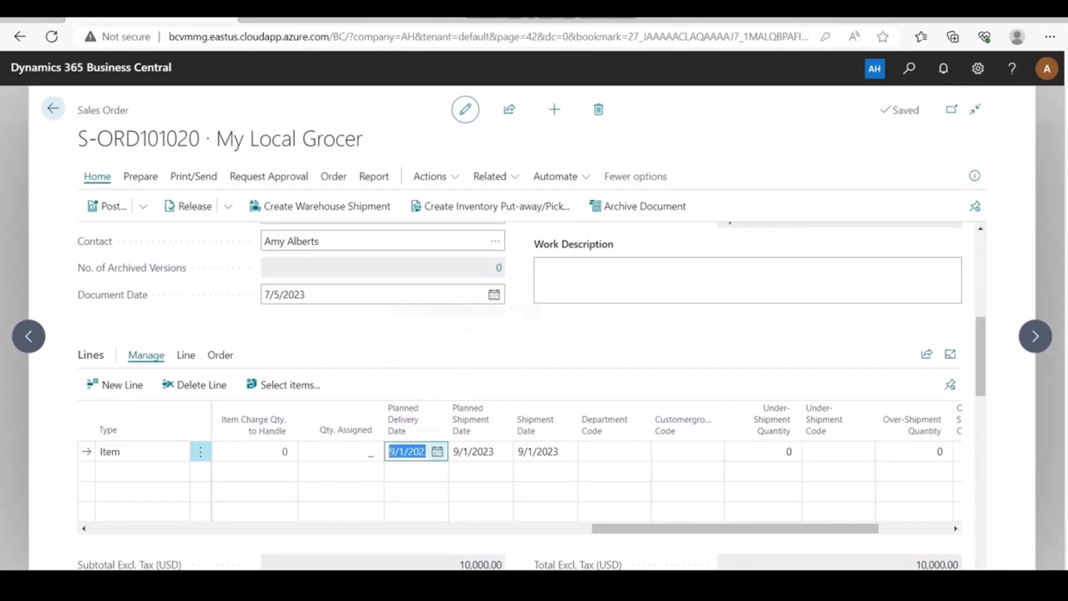
{"action": "left_click", "coordinate": [437, 451]}
{"action": "left_click", "coordinate": [398, 308]}
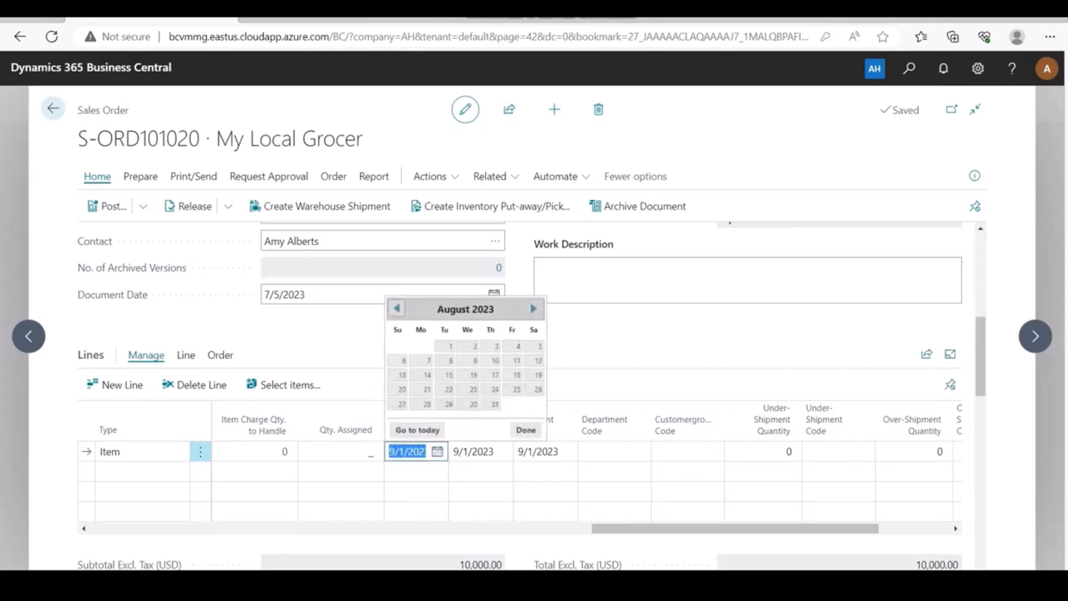
{"action": "left_click", "coordinate": [397, 308]}
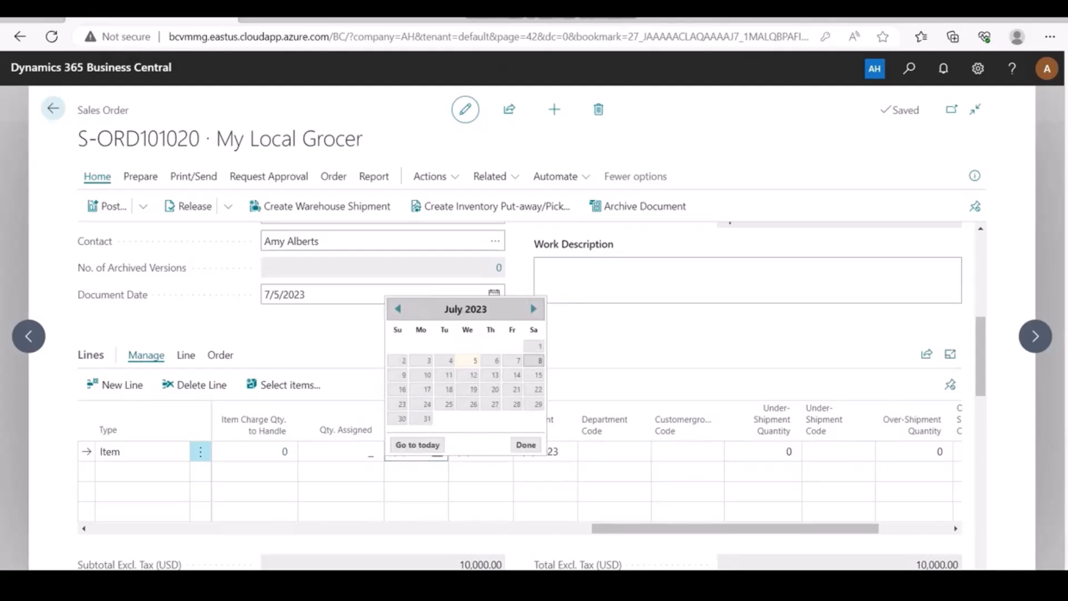
{"action": "left_click", "coordinate": [539, 360]}
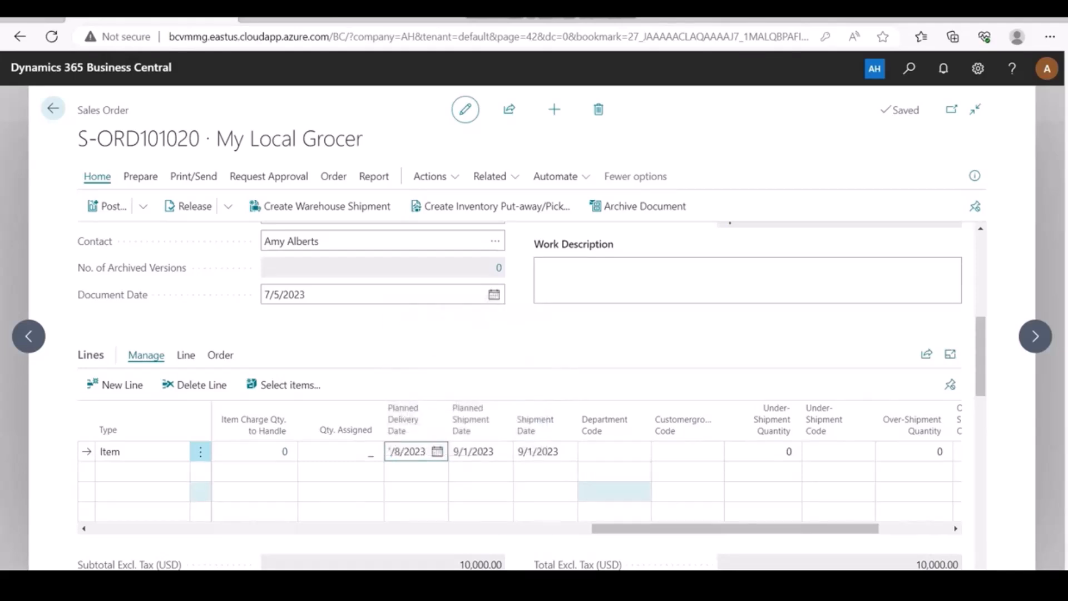
{"action": "mouse_move", "coordinate": [623, 528]}
{"action": "left_mouse_down"}
{"action": "mouse_move", "coordinate": [673, 529]}
{"action": "mouse_move", "coordinate": [643, 529]}
{"action": "left_mouse_up"}
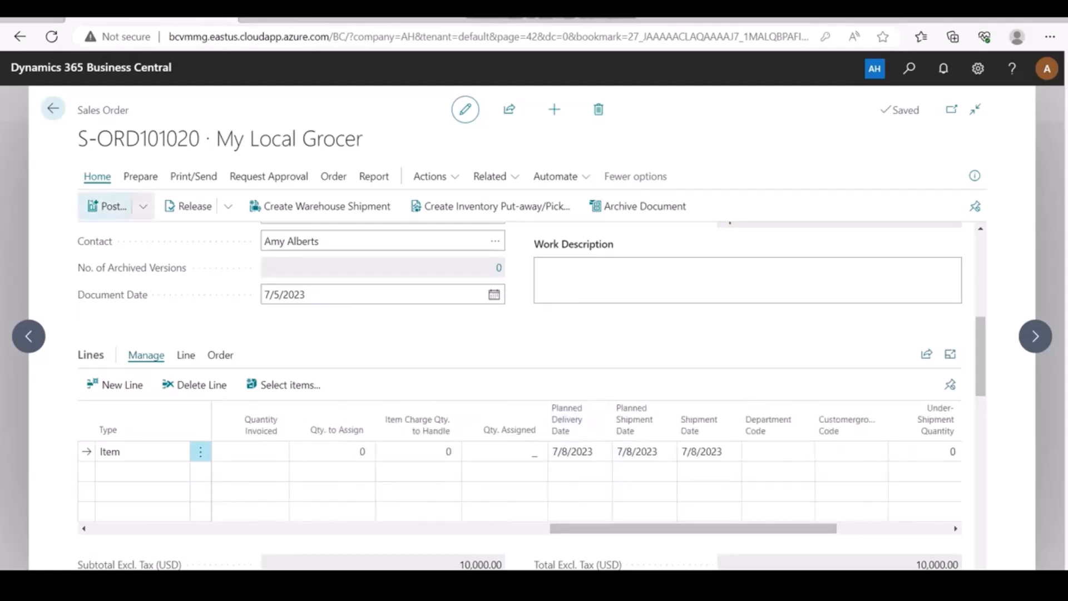
Post sales order S-ORD101020 with the Ship option.
{"action": "left_click", "coordinate": [106, 206]}
{"action": "left_click", "coordinate": [401, 293]}
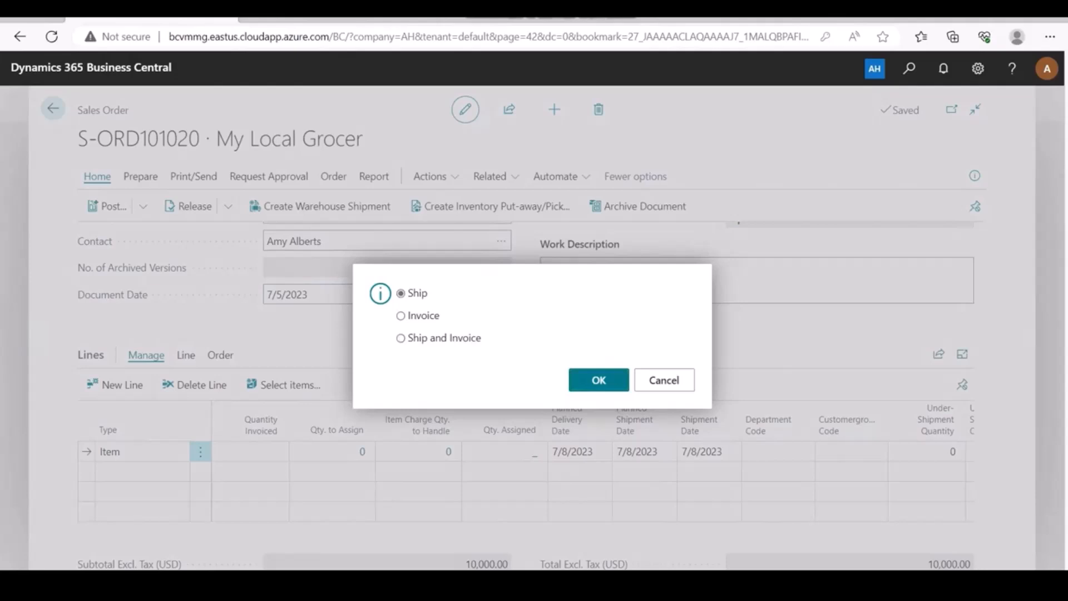
{"action": "left_click", "coordinate": [583, 379]}
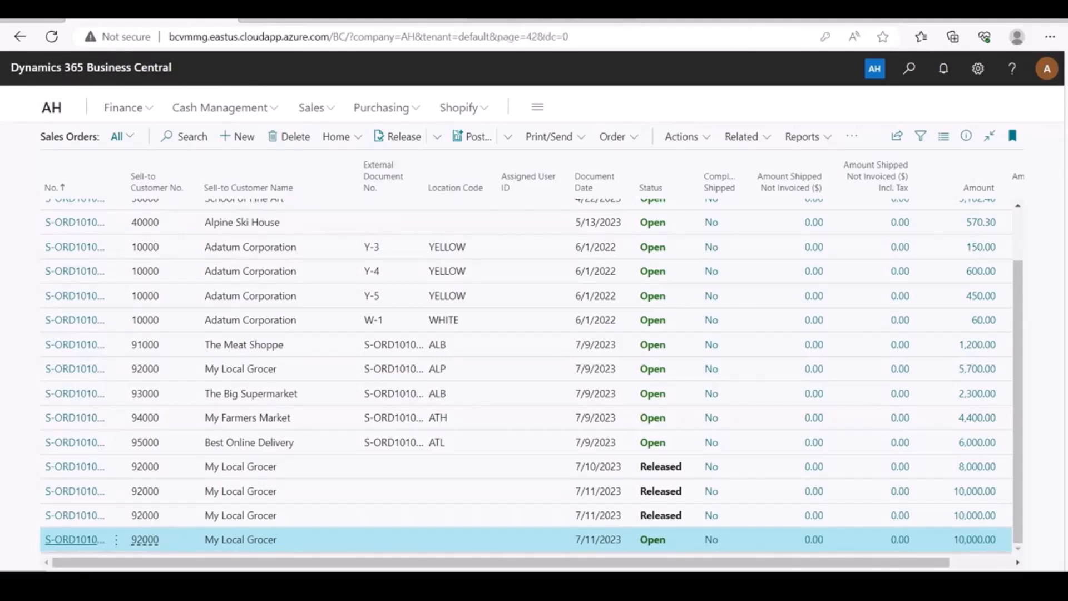
Open sales order S-ORD101024 and scroll its line to Shelf Life Code SL 60D BS-MLG.
{"action": "left_click", "coordinate": [75, 539]}
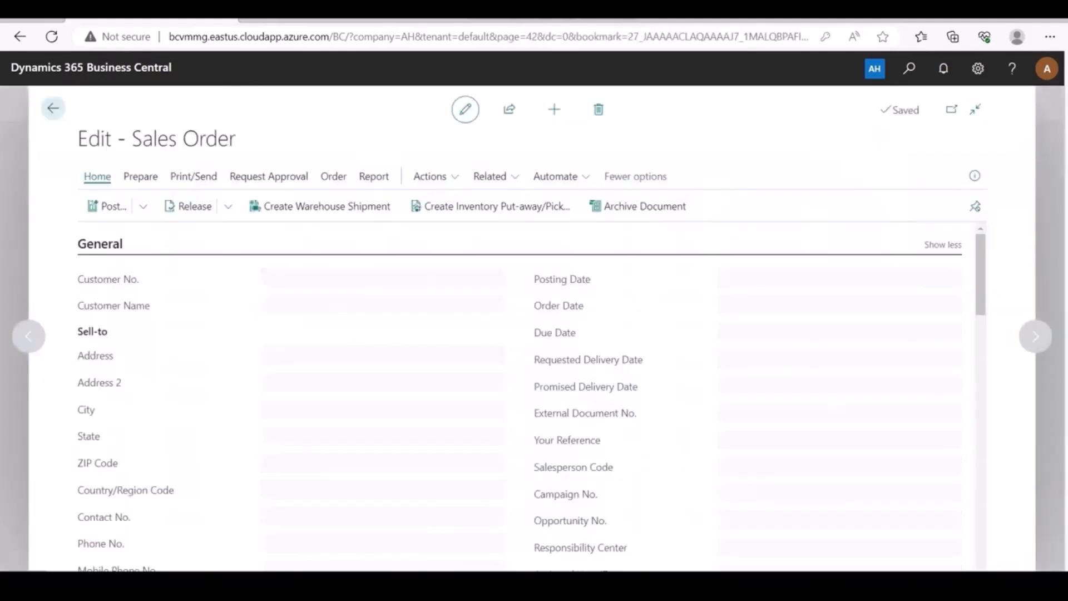
{"action": "scroll", "coordinate": [523, 389], "scroll_direction": "down", "scroll_amount": 5}
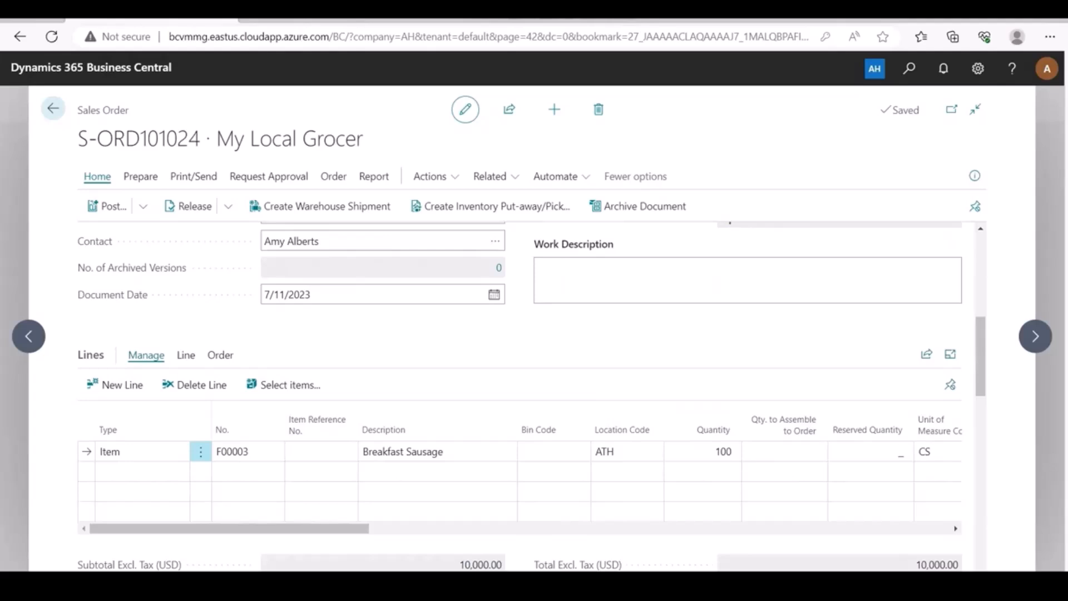
{"action": "left_click_drag", "start_coordinate": [317, 529], "coordinate": [897, 528]}
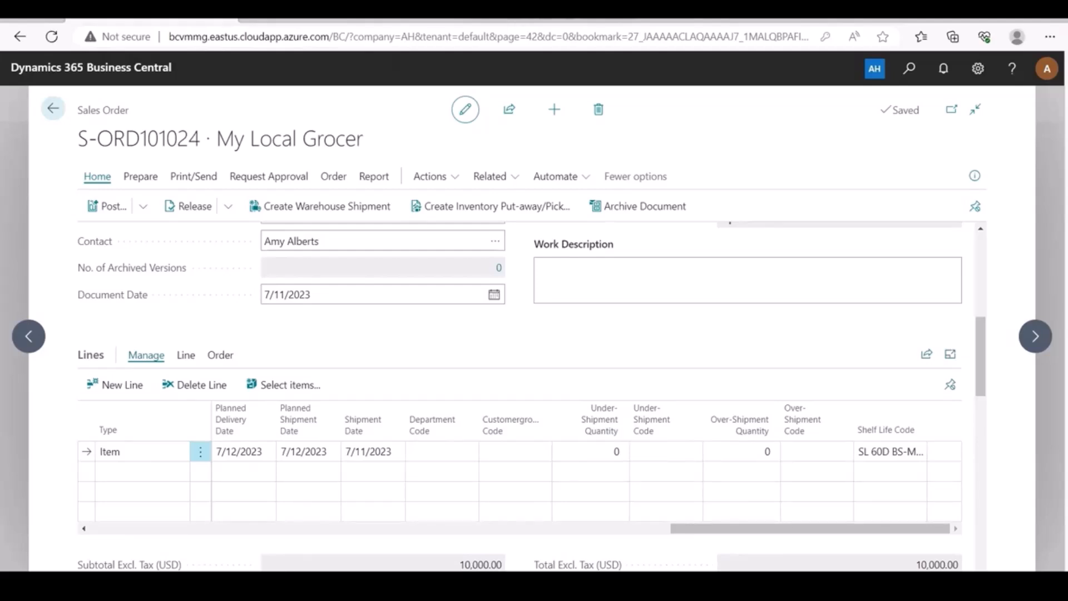
{"action": "left_click_drag", "start_coordinate": [851, 528], "coordinate": [727, 528]}
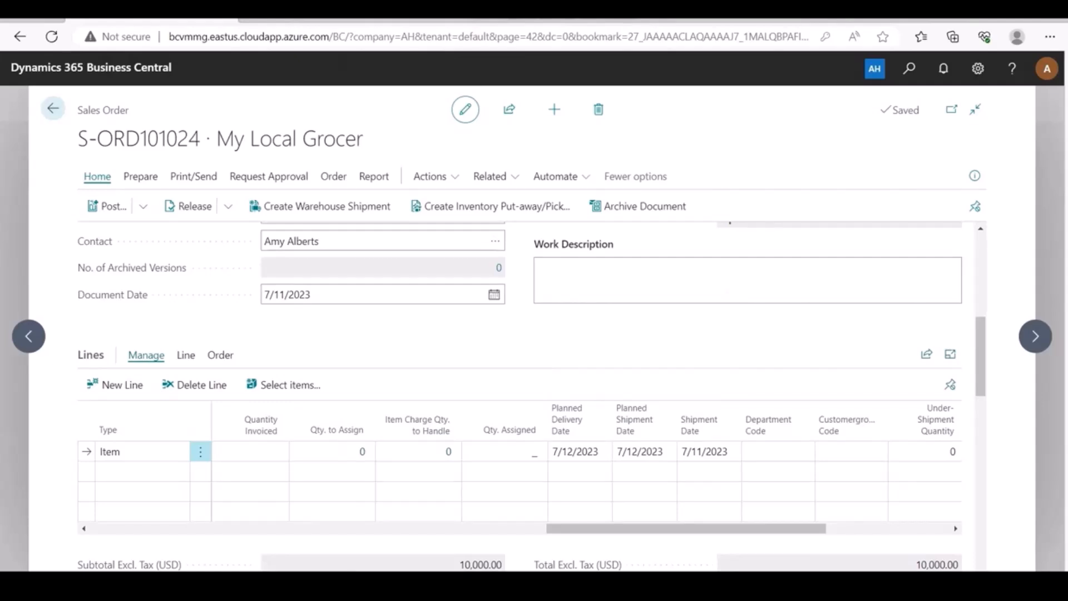
Set the Breakfast Sausage line's planned delivery date to 9/1/2023.
{"action": "left_click", "coordinate": [576, 452]}
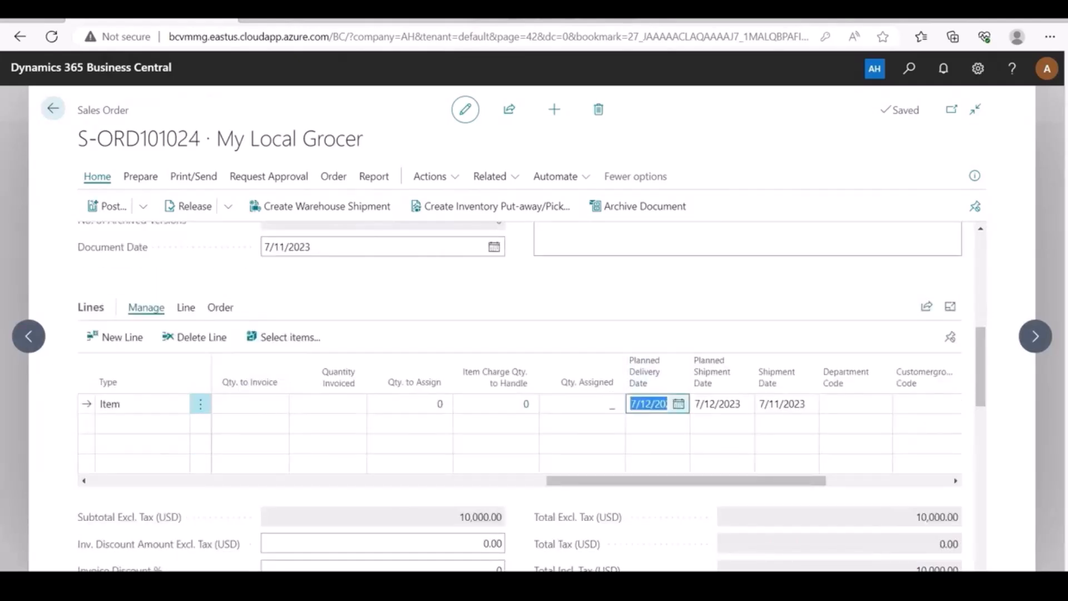
{"action": "left_click", "coordinate": [678, 404]}
{"action": "left_click", "coordinate": [774, 426]}
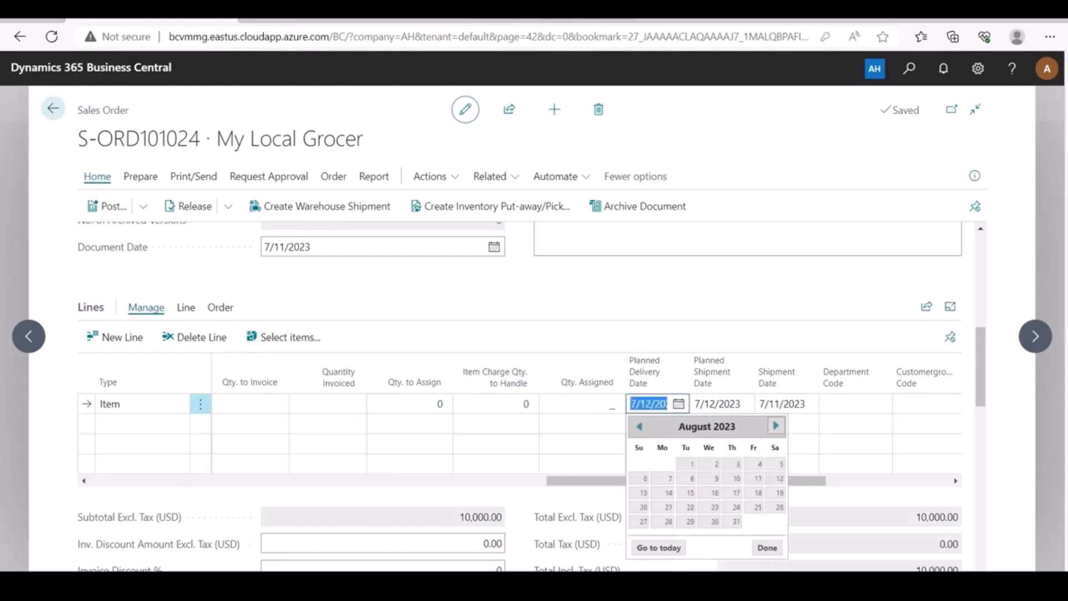
{"action": "left_click", "coordinate": [775, 426]}
{"action": "left_click", "coordinate": [757, 463]}
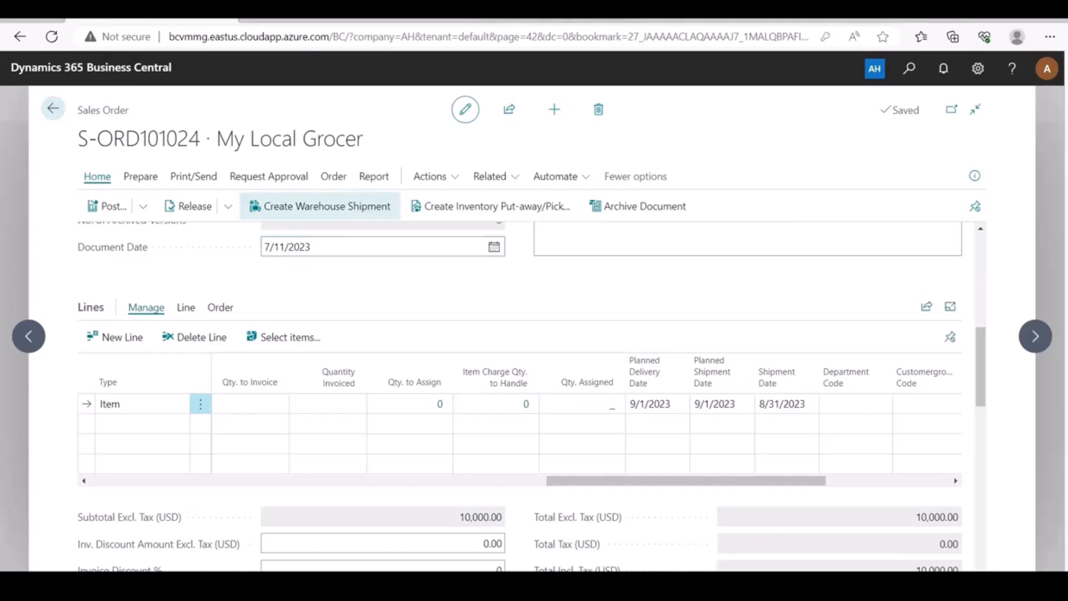
Create warehouse shipment SH000026 from the order and attempt to create its pick.
{"action": "left_click", "coordinate": [261, 206]}
{"action": "key", "text": "Return"}
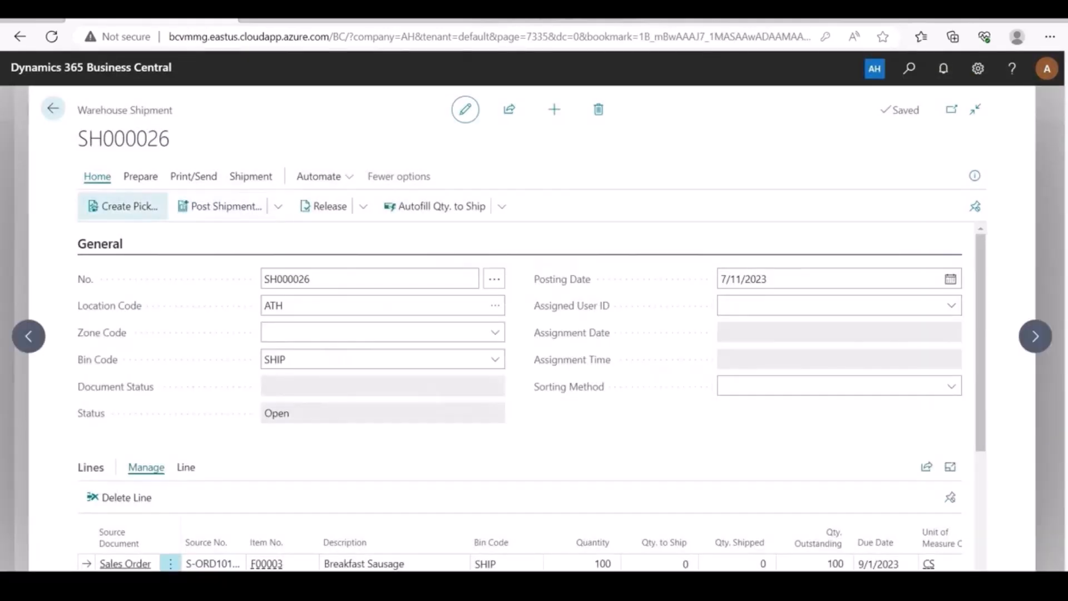
{"action": "left_click", "coordinate": [123, 205]}
{"action": "key", "text": "Return"}
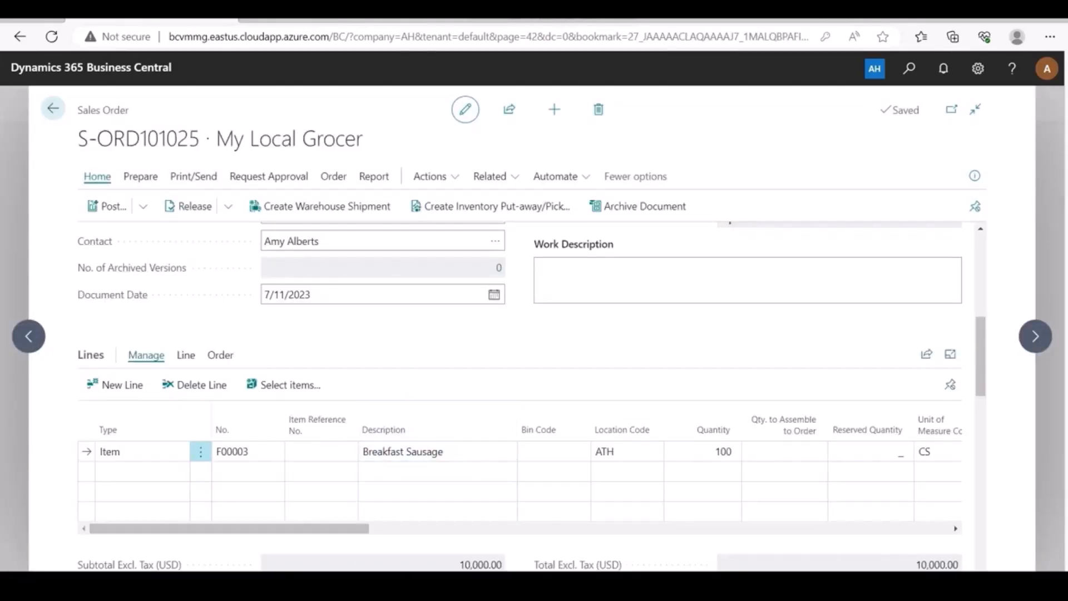
Move the sausage line's planned delivery back to 7/15/2023 and create warehouse shipment SH000032.
{"action": "left_click_drag", "start_coordinate": [334, 528], "coordinate": [787, 529]}
{"action": "left_click", "coordinate": [671, 451]}
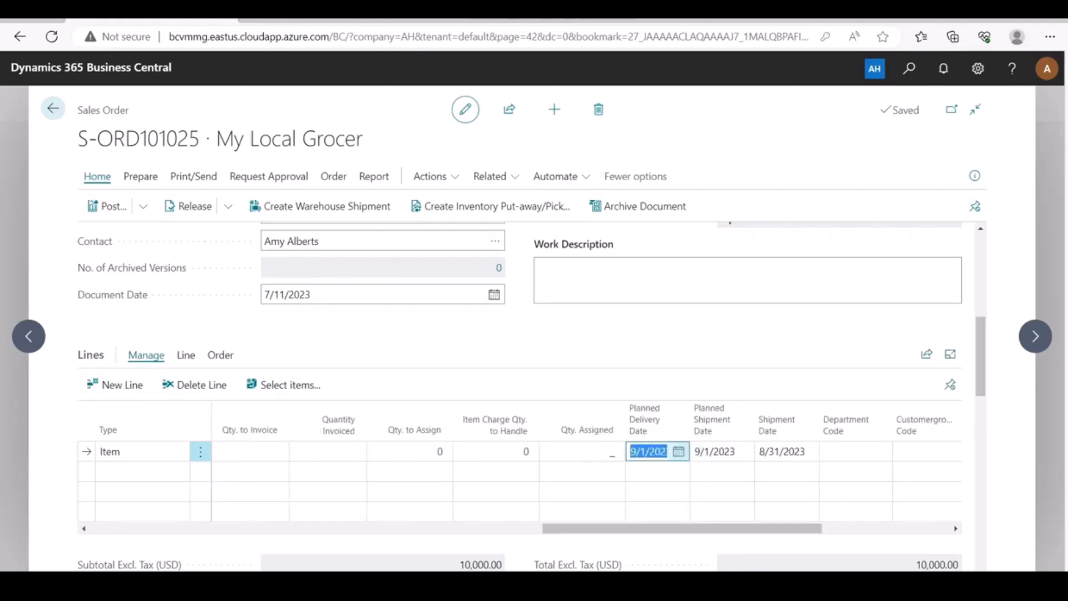
{"action": "left_click", "coordinate": [678, 451]}
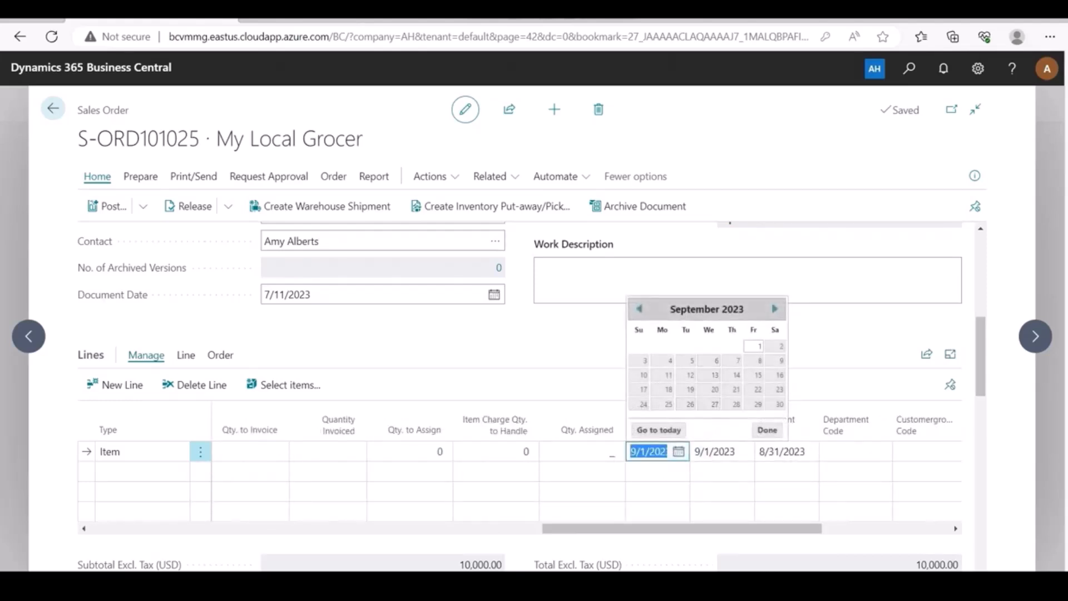
{"action": "left_click", "coordinate": [638, 309]}
{"action": "left_click", "coordinate": [638, 309]}
{"action": "left_click", "coordinate": [779, 374]}
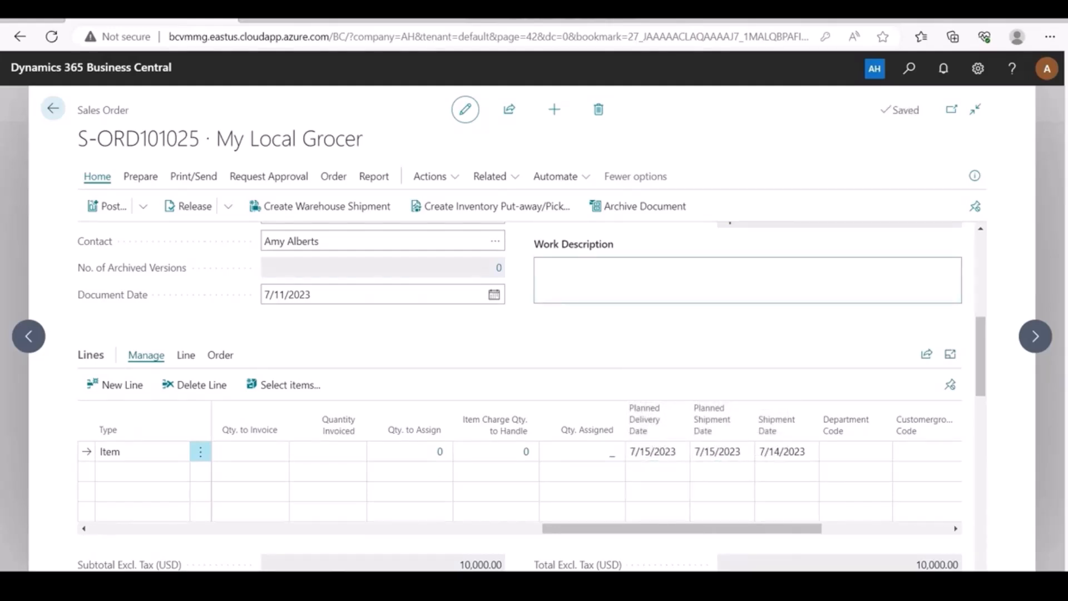
{"action": "left_click", "coordinate": [327, 206]}
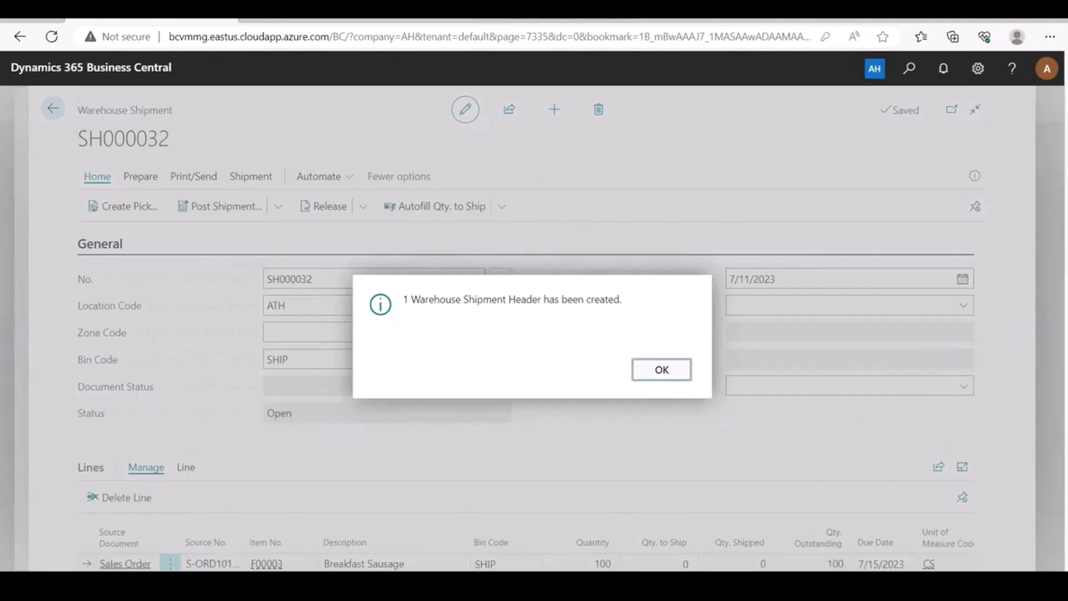
Create pick PI000023 from SH000032, dismiss the expiration notices, and show its two pick lines.
{"action": "key", "text": "Return"}
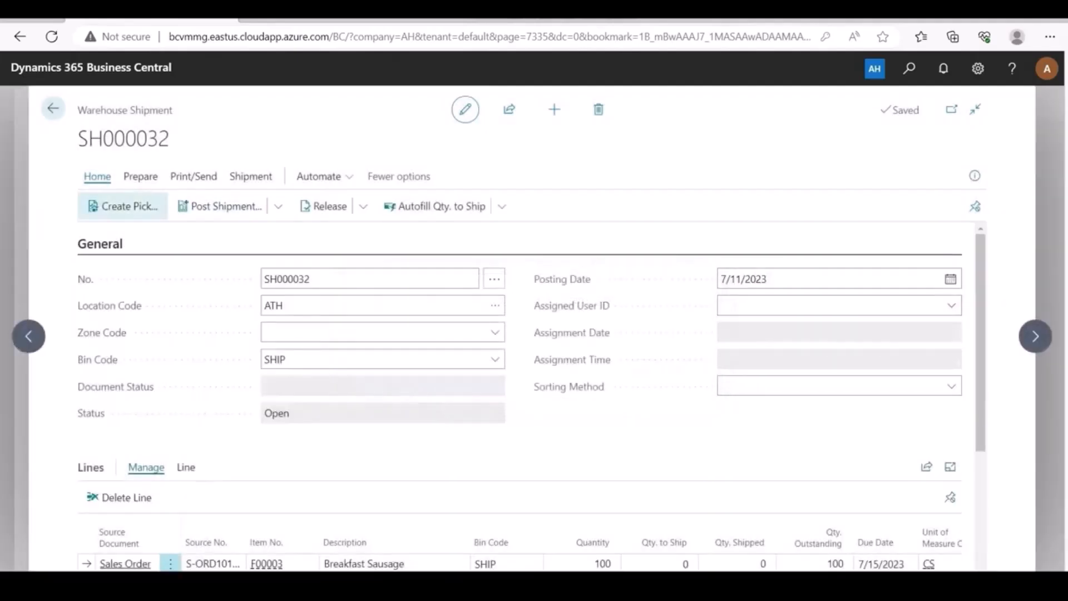
{"action": "left_click", "coordinate": [123, 206]}
{"action": "left_click", "coordinate": [634, 480]}
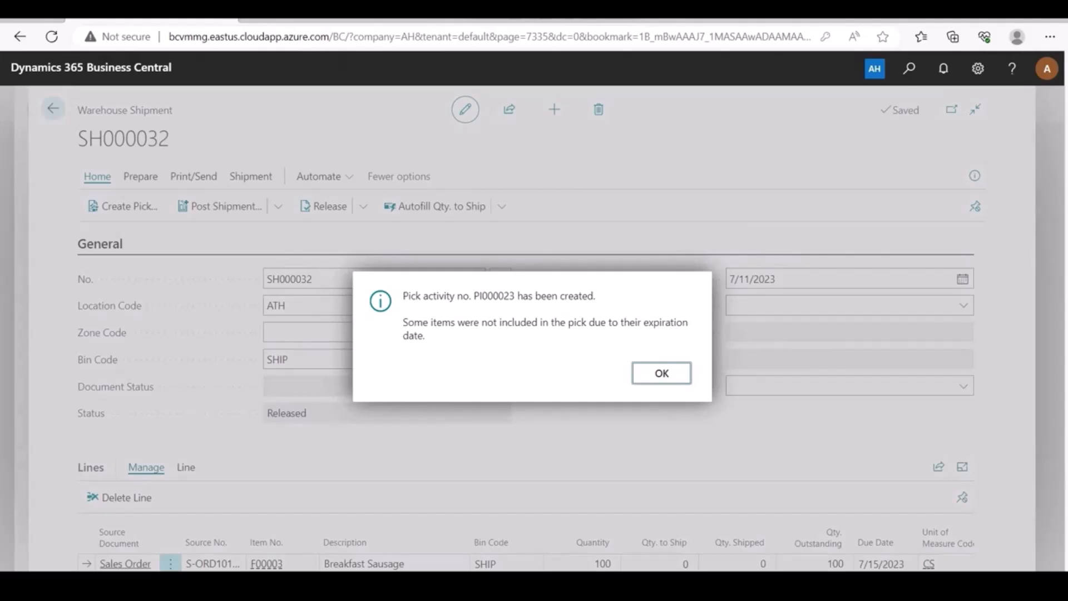
{"action": "left_click", "coordinate": [661, 373]}
{"action": "left_click", "coordinate": [661, 370]}
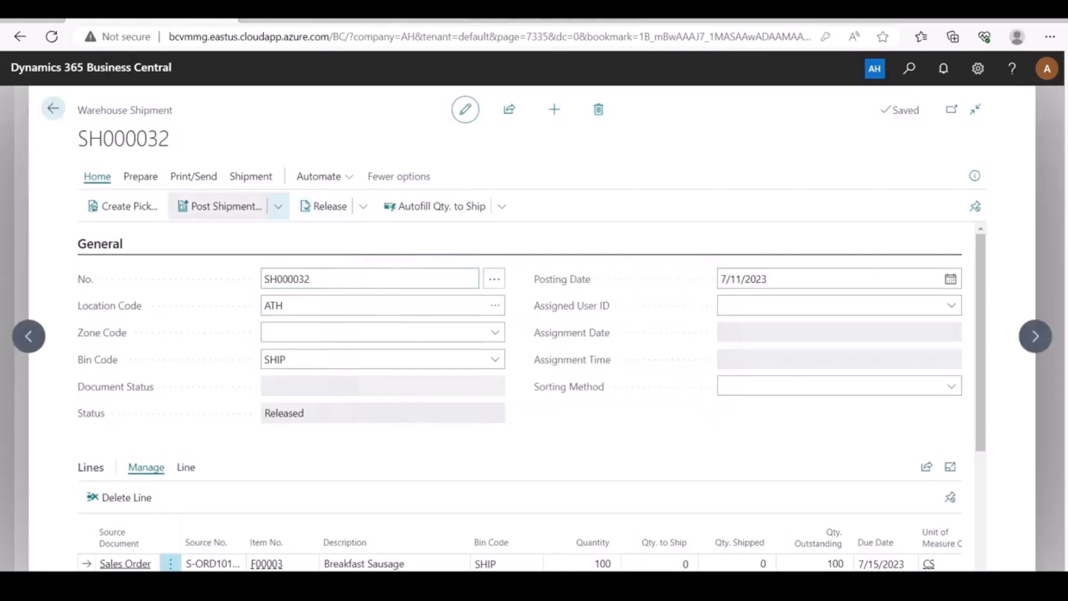
{"action": "left_click", "coordinate": [251, 176]}
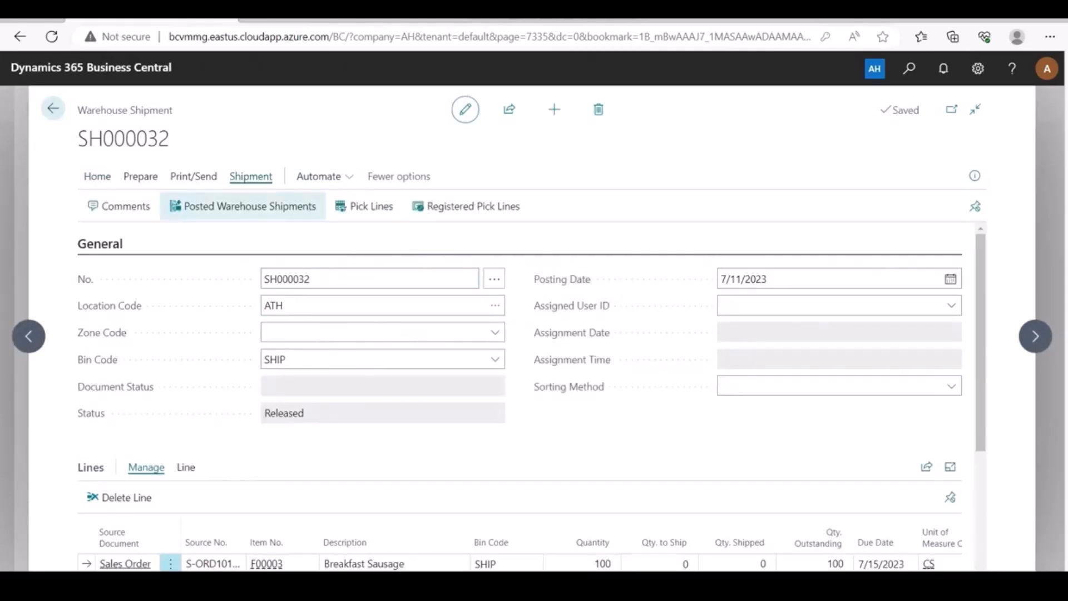
{"action": "left_click", "coordinate": [364, 207]}
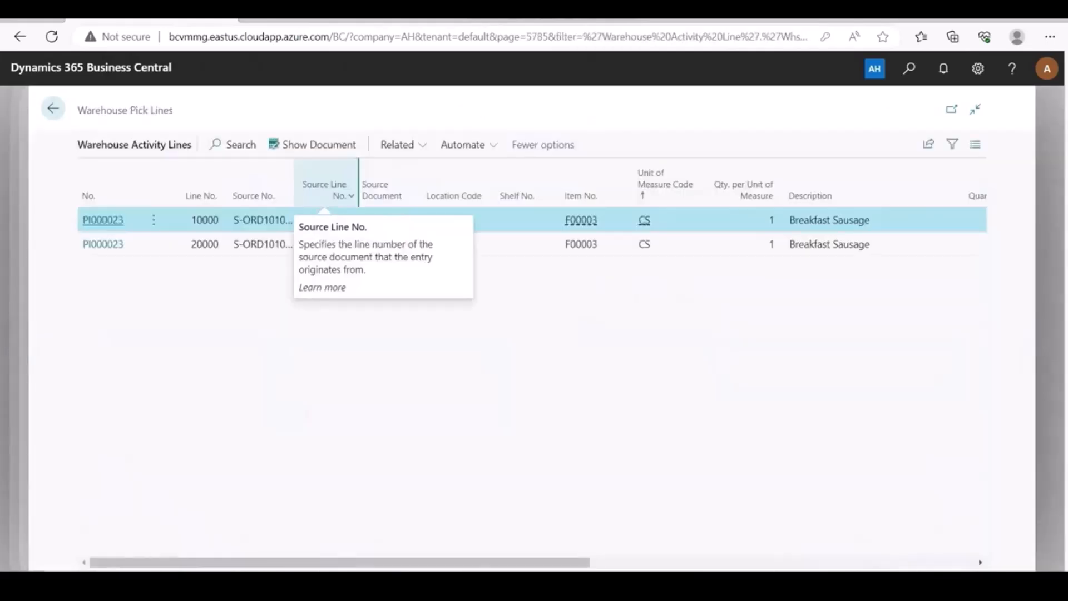
Open warehouse pick PI000023 for lot LOT0004 from the Warehouse Pick Lines list.
{"action": "left_click", "coordinate": [312, 144]}
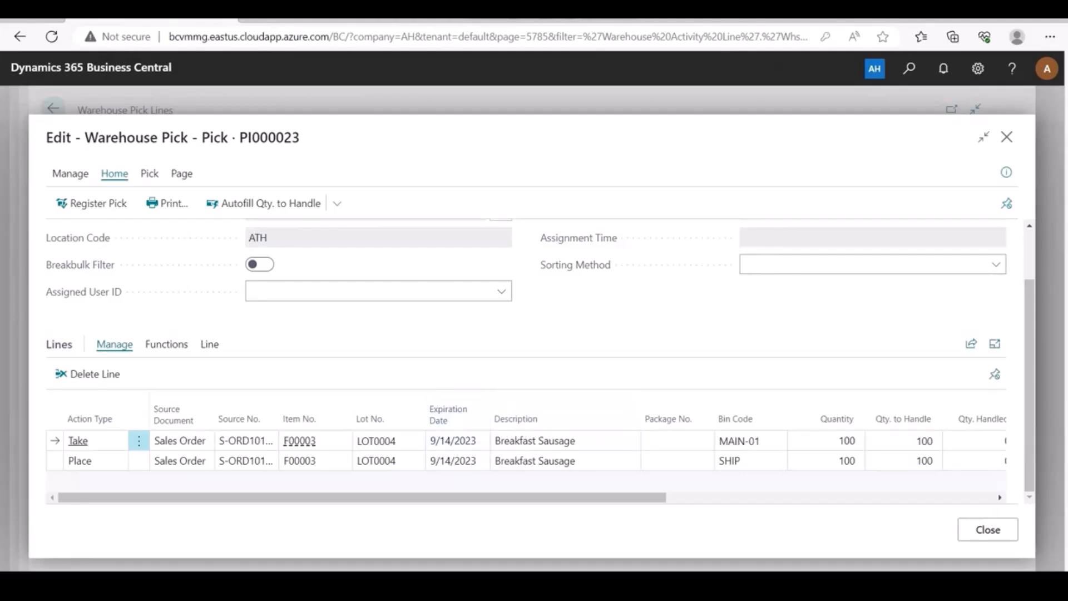
Change the Take line's lot number from LOT0004 to LOT0005, expiring 7/31/2023.
{"action": "left_click", "coordinate": [394, 441]}
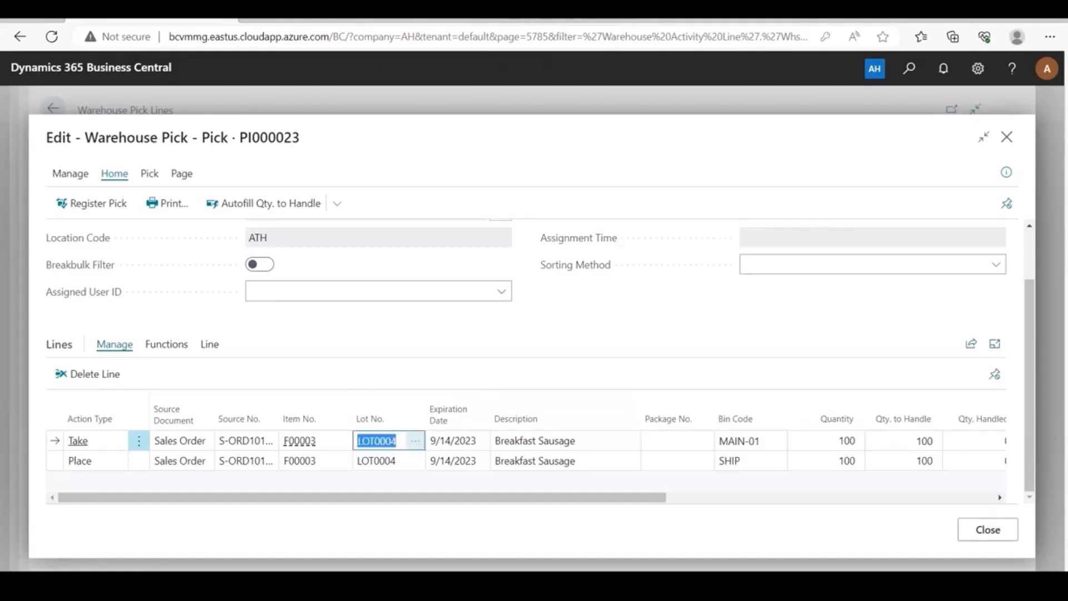
{"action": "left_click", "coordinate": [416, 441]}
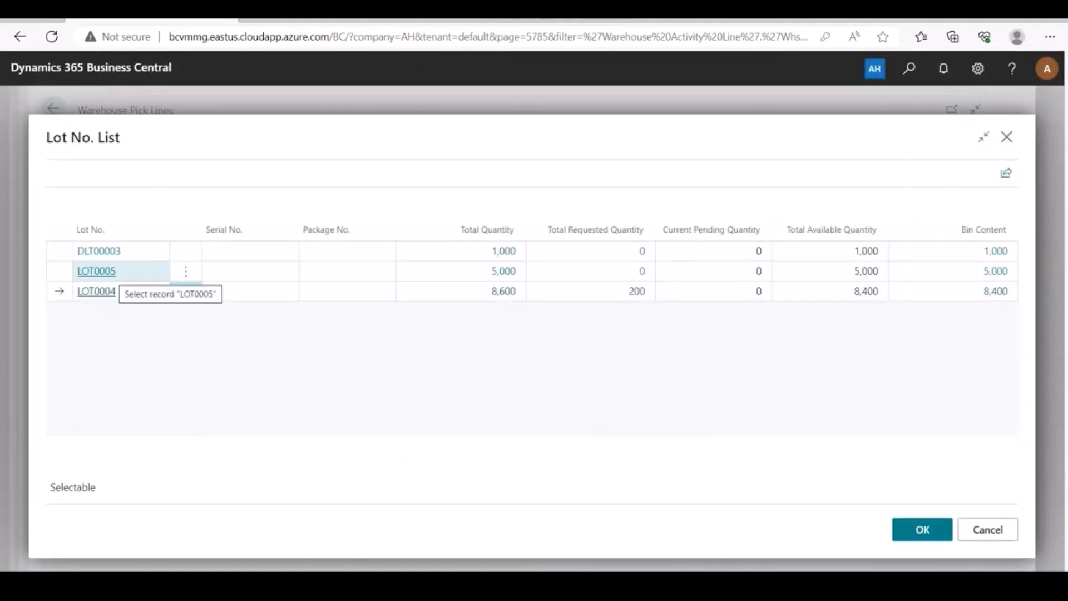
{"action": "left_click", "coordinate": [96, 270]}
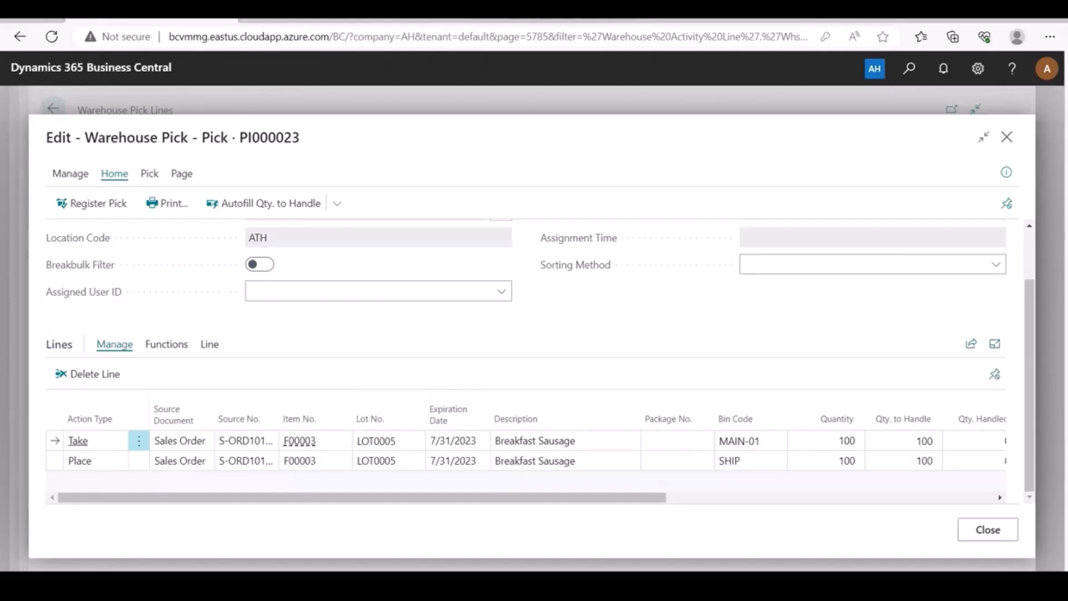
{"action": "left_click", "coordinate": [91, 203]}
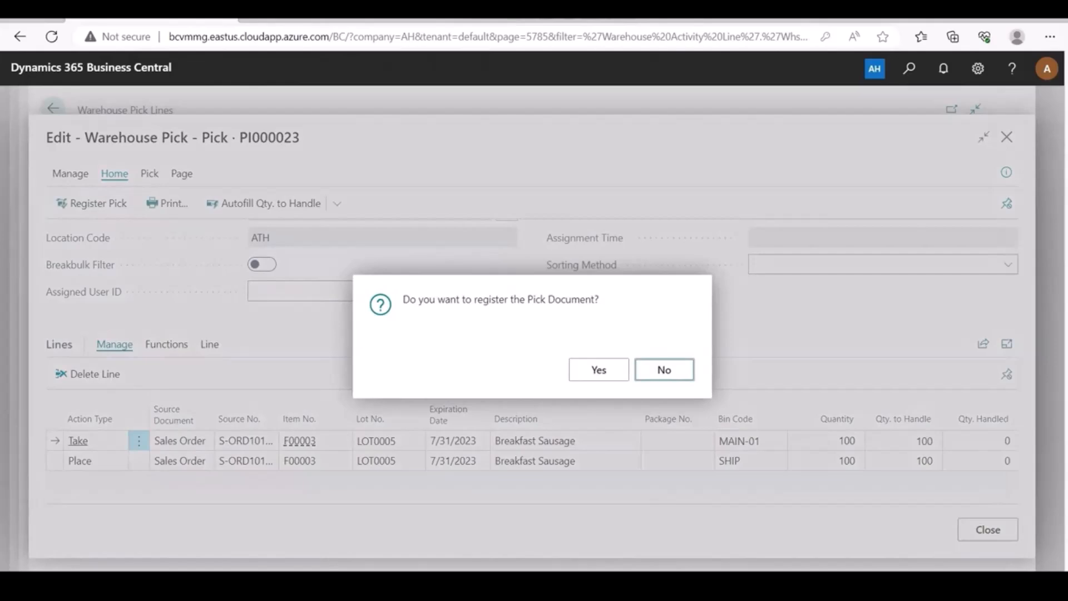
{"action": "left_click", "coordinate": [595, 369]}
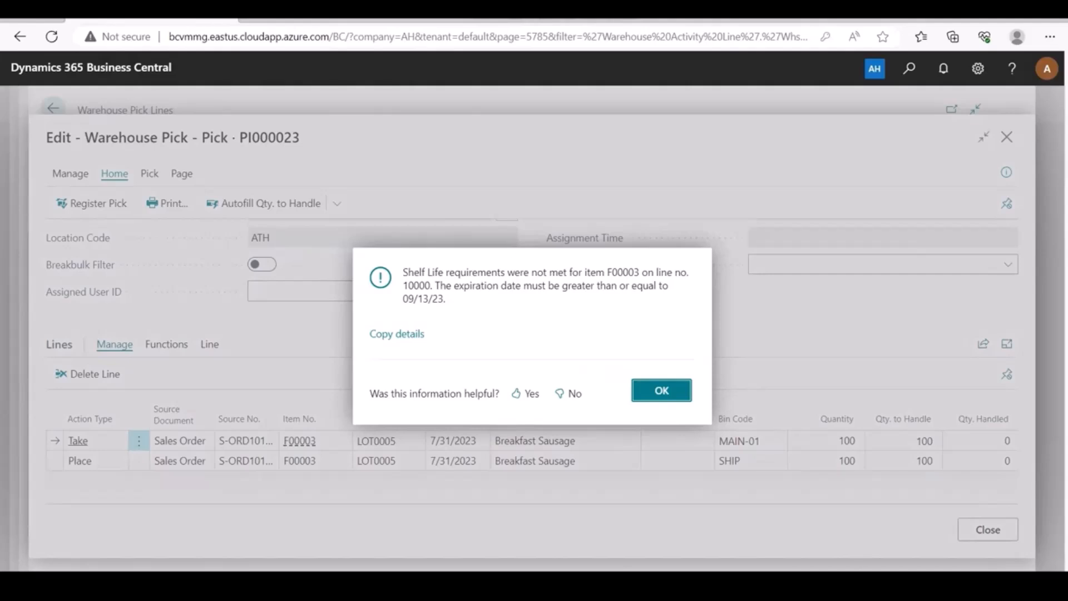
{"action": "key", "text": "Return"}
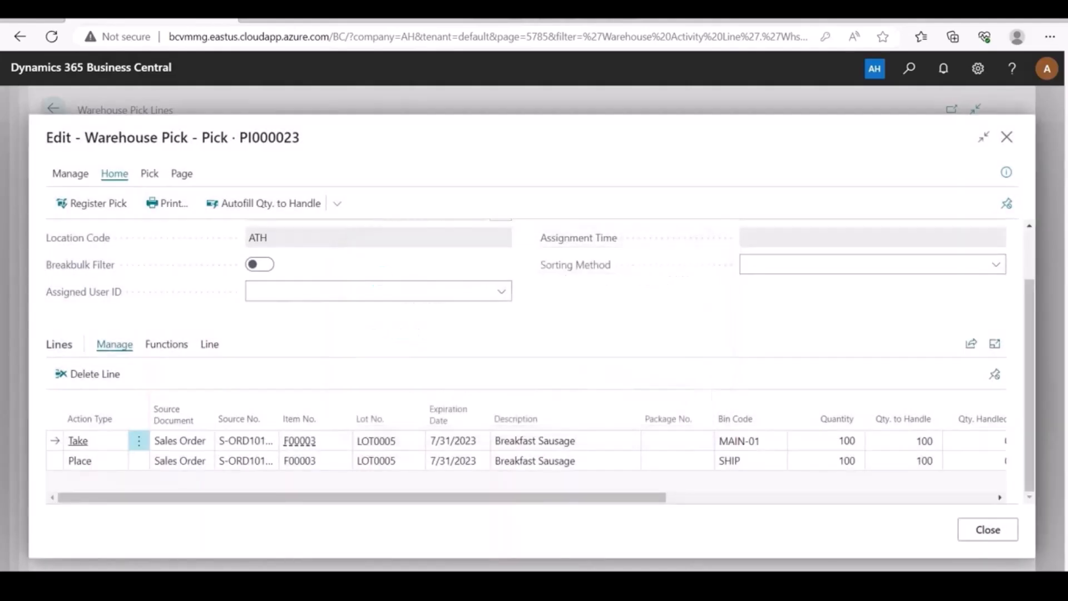
Return pick PI000023 to lot LOT0004 (expiring 9/14/2023) and confirm registering it.
{"action": "left_click", "coordinate": [415, 441]}
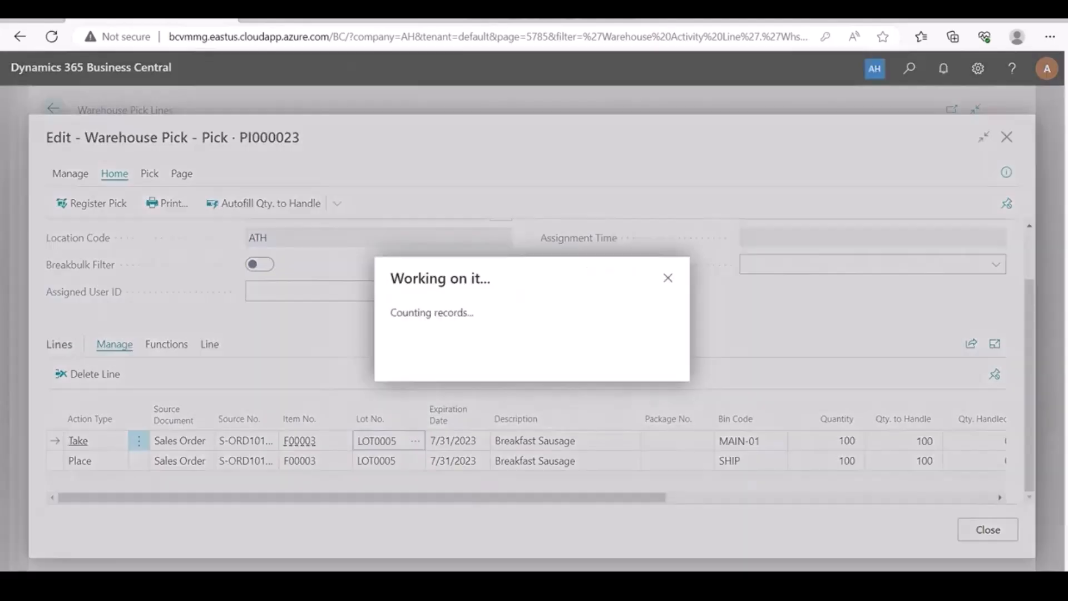
{"action": "left_click", "coordinate": [97, 291]}
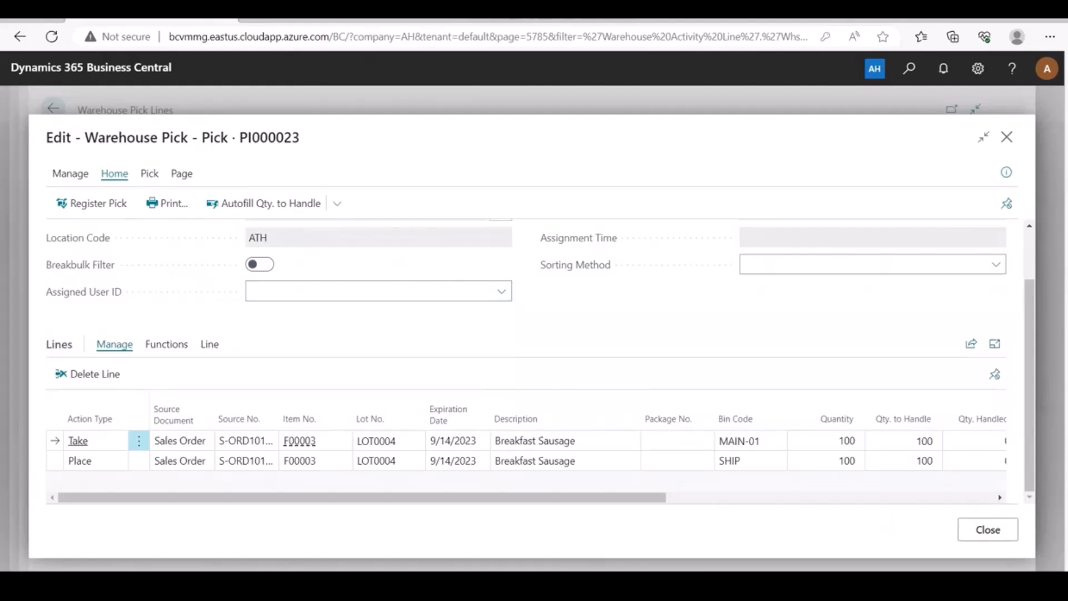
{"action": "left_click", "coordinate": [92, 203]}
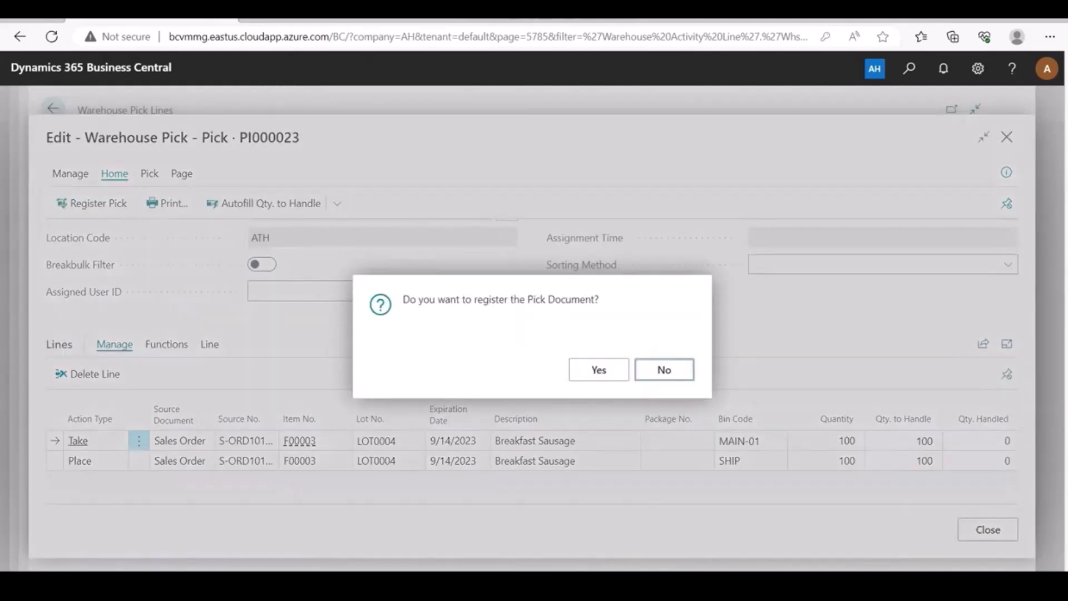
{"action": "key", "text": "Return"}
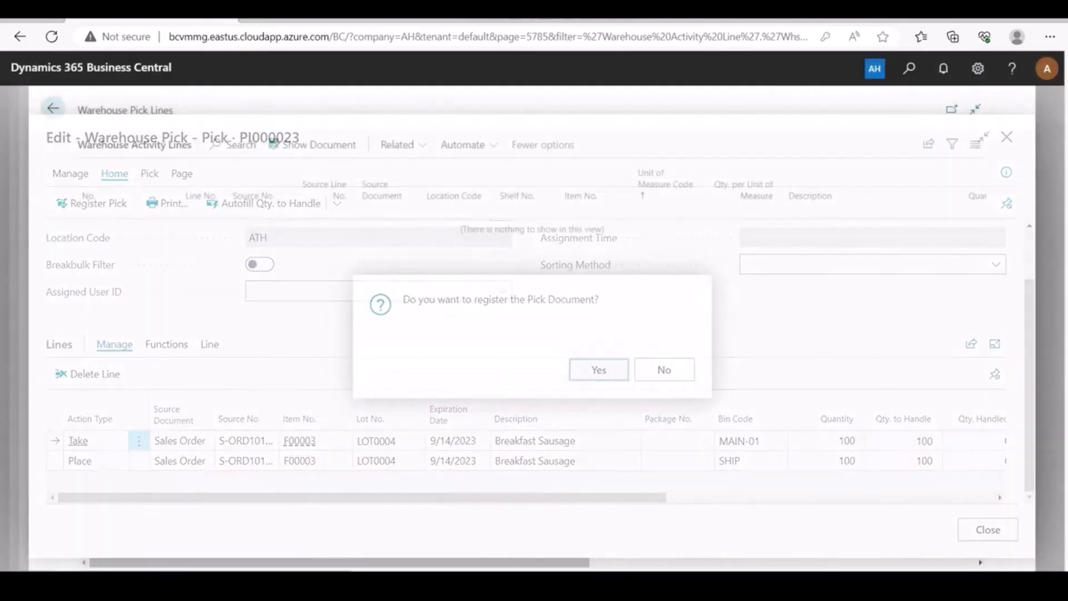